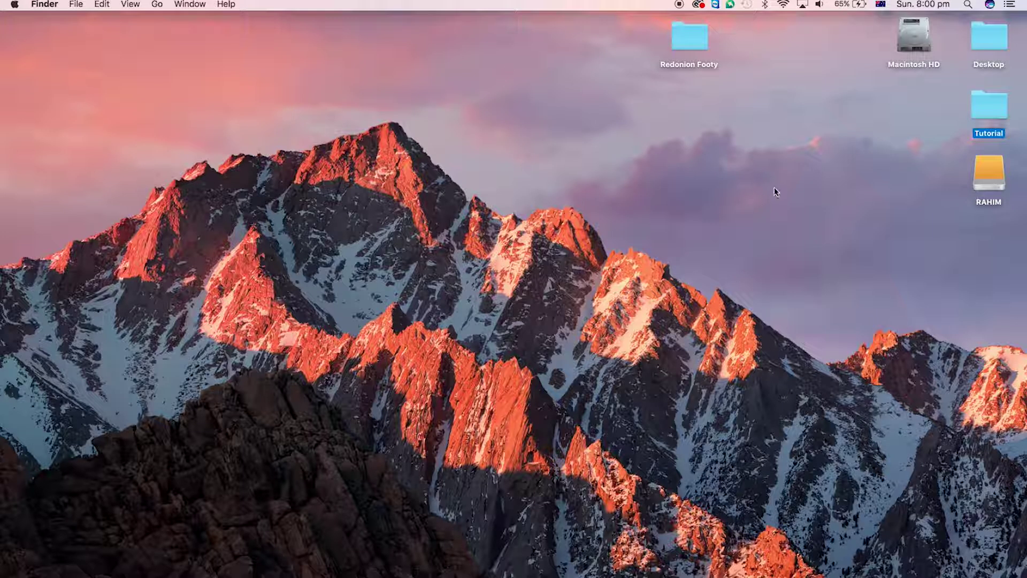
In Redonion Footy's WRFL_2017_SEN_Rd 01_Hoppers Crossing v Altona folder, copy the Handbrake subfolder's name without the "_Handbrake" ending
double_click(685, 38)
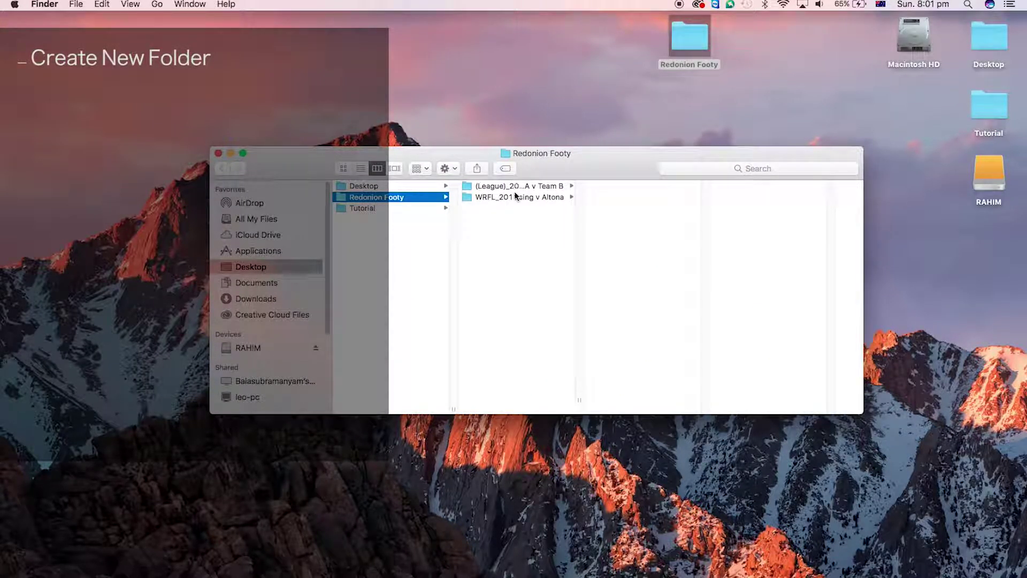
left_click_drag(579, 400, 703, 384)
left_click(591, 197)
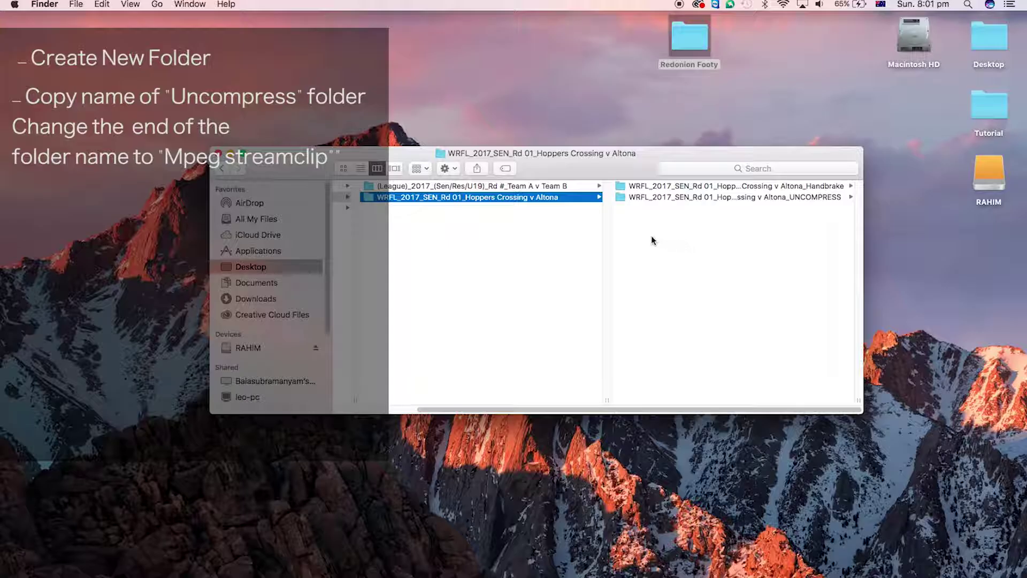
left_click(698, 187)
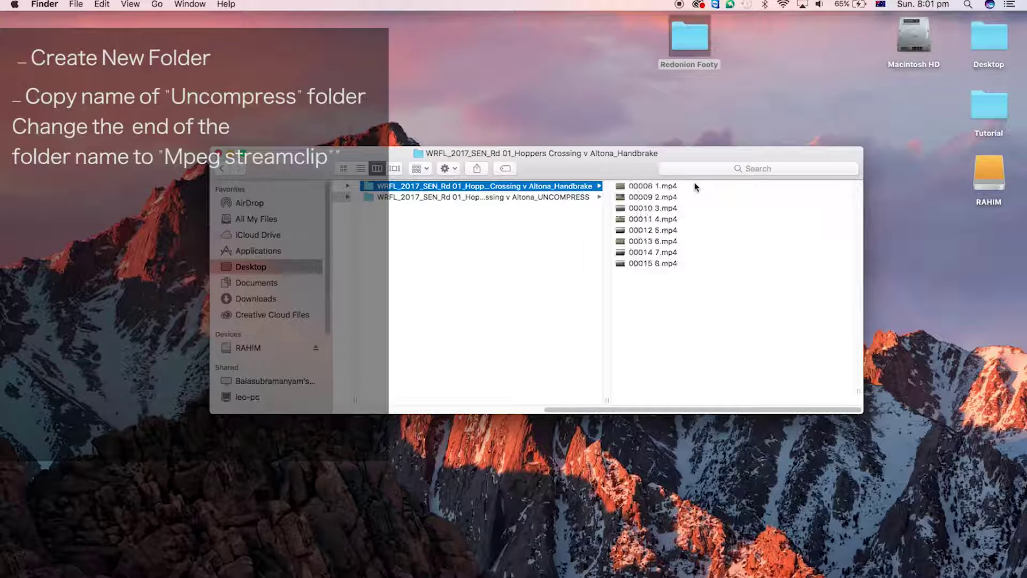
left_click(518, 186)
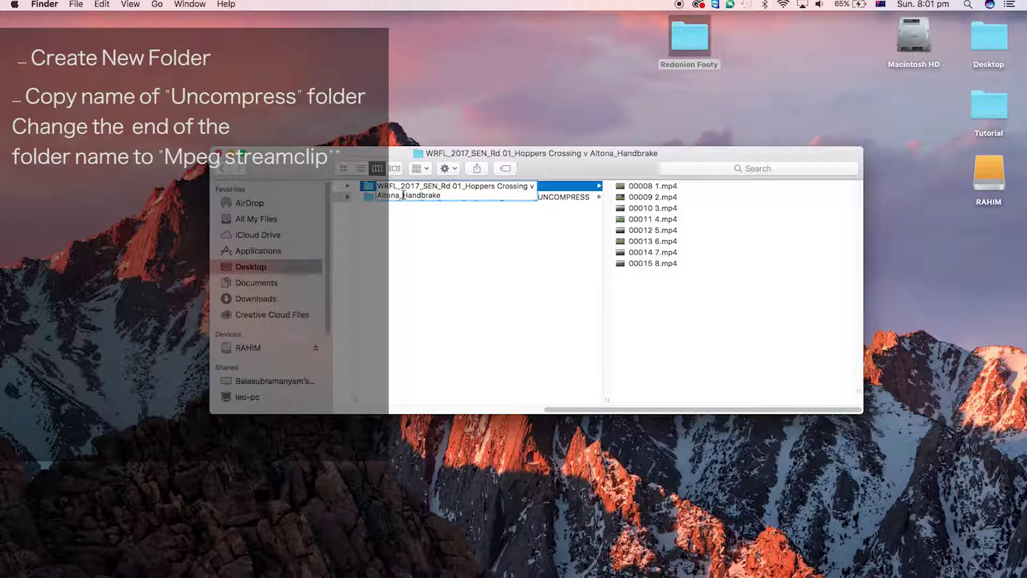
key("super+a")
key("super+c")
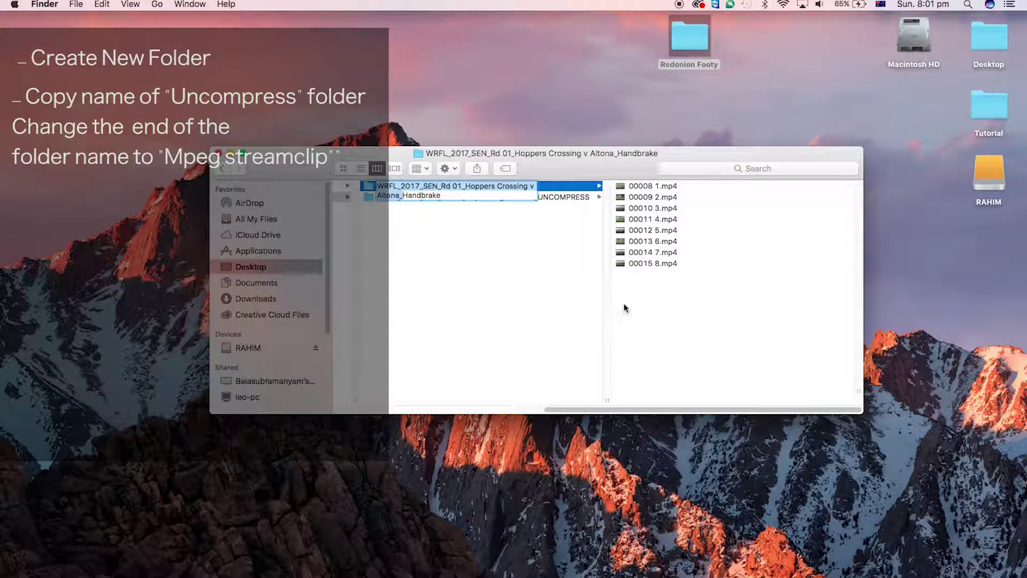
Create a new folder in Redonion Footy named "WRFL_2017_SEN_Rd 01_Hoppers Crossing v Altona_Mpeg streamclip"
left_click(450, 274)
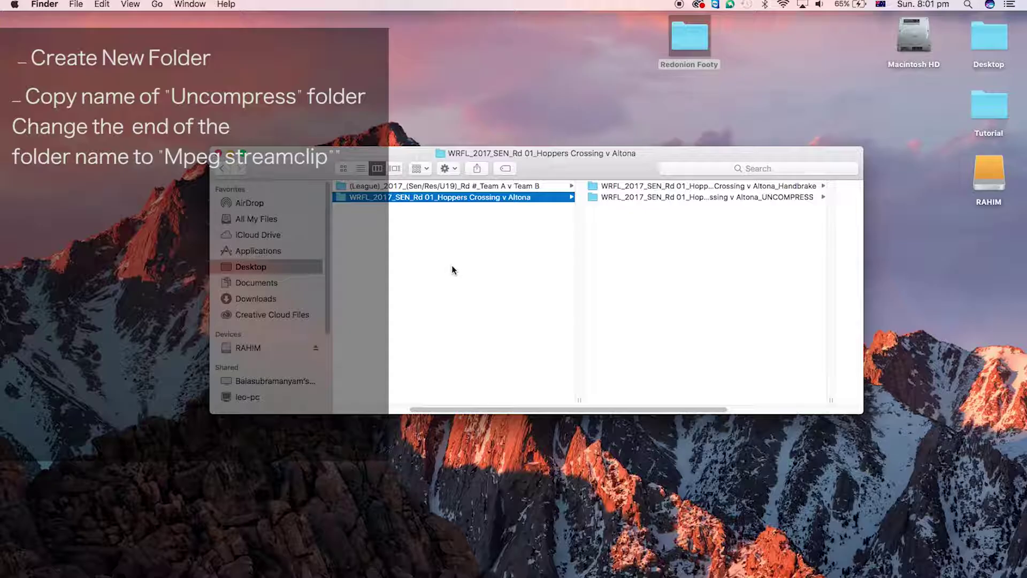
left_click(454, 262)
right_click(498, 246)
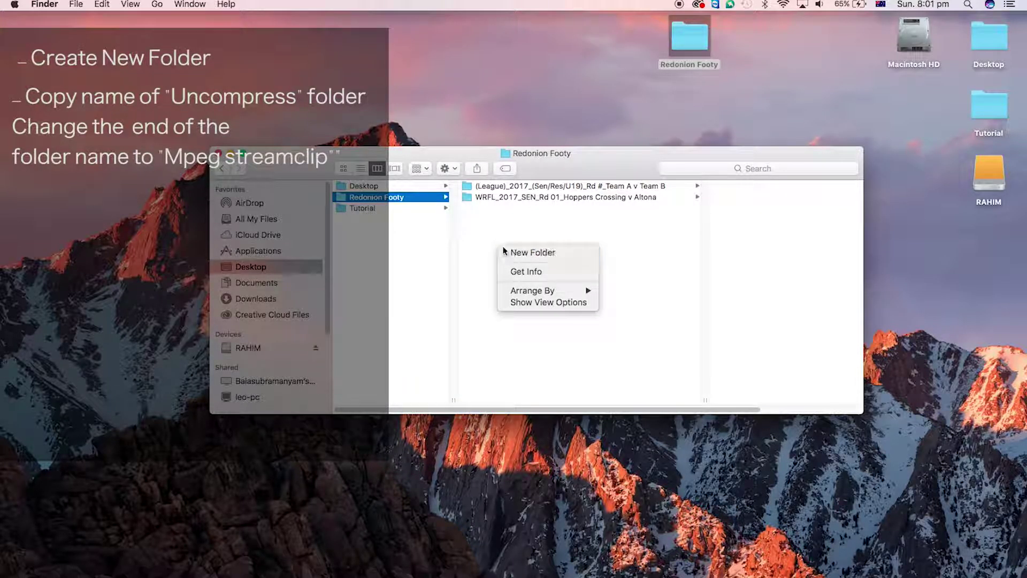
left_click(504, 251)
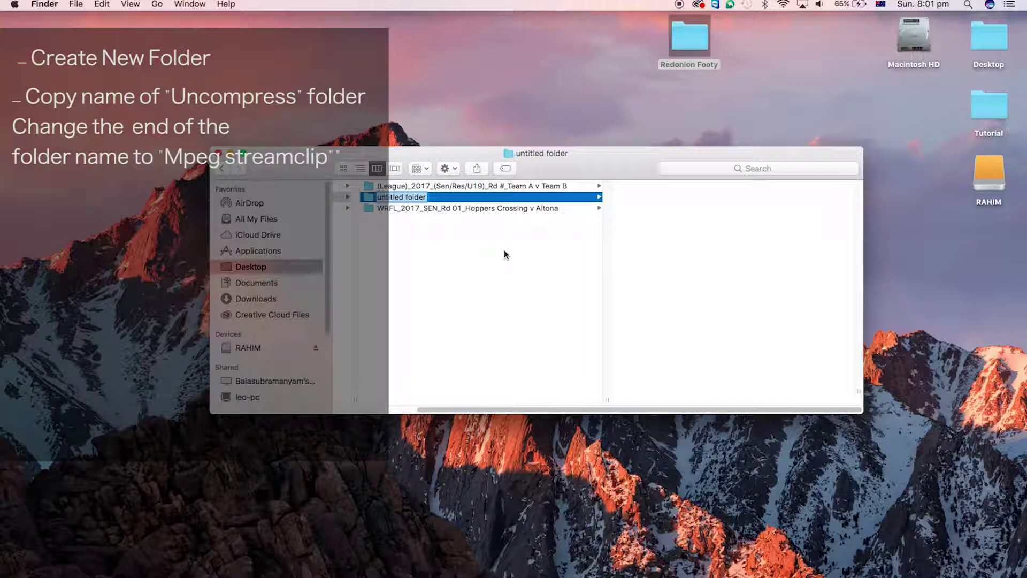
key("super+v")
type("_")
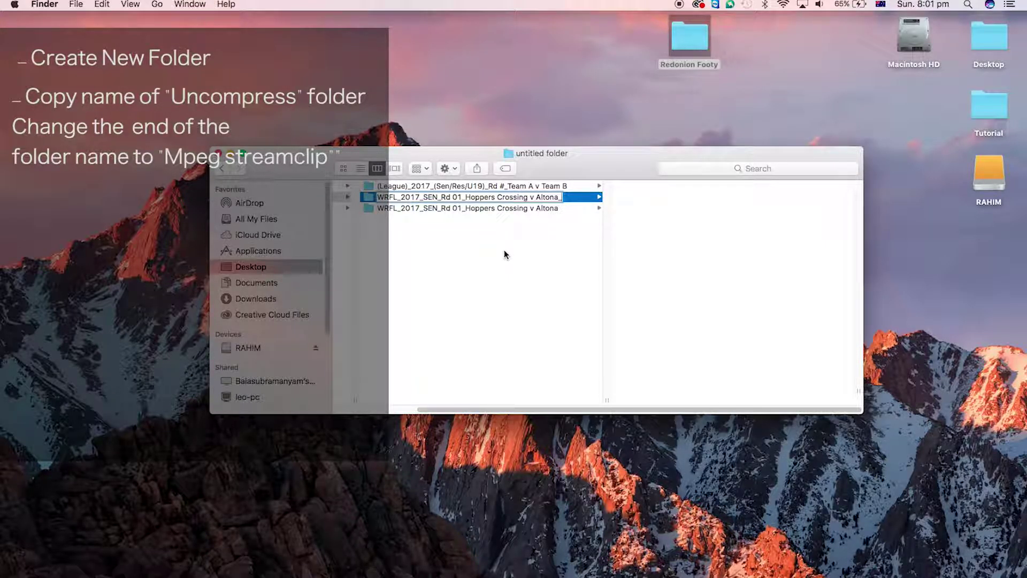
type("Mpeg streamclip")
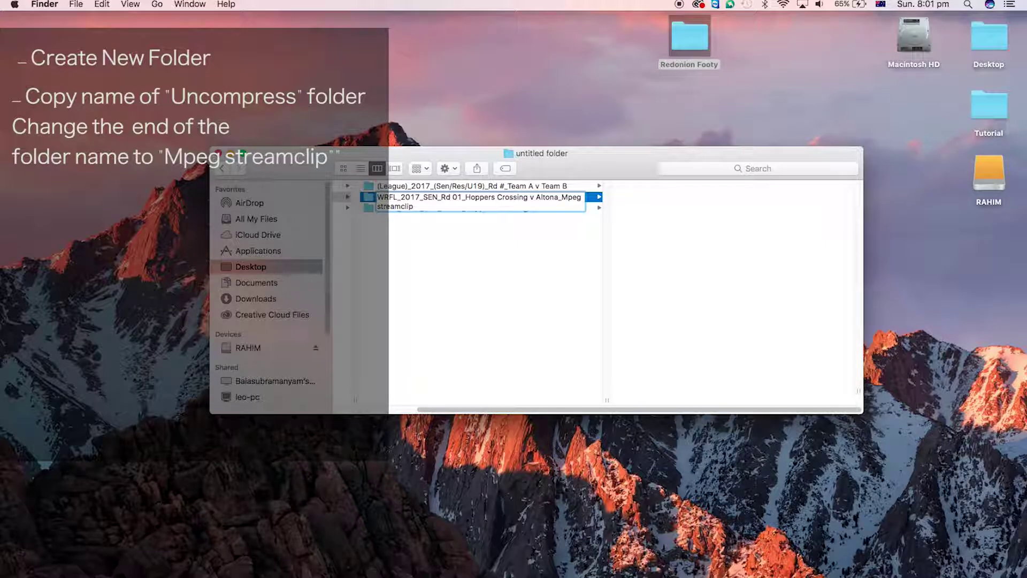
key("Return")
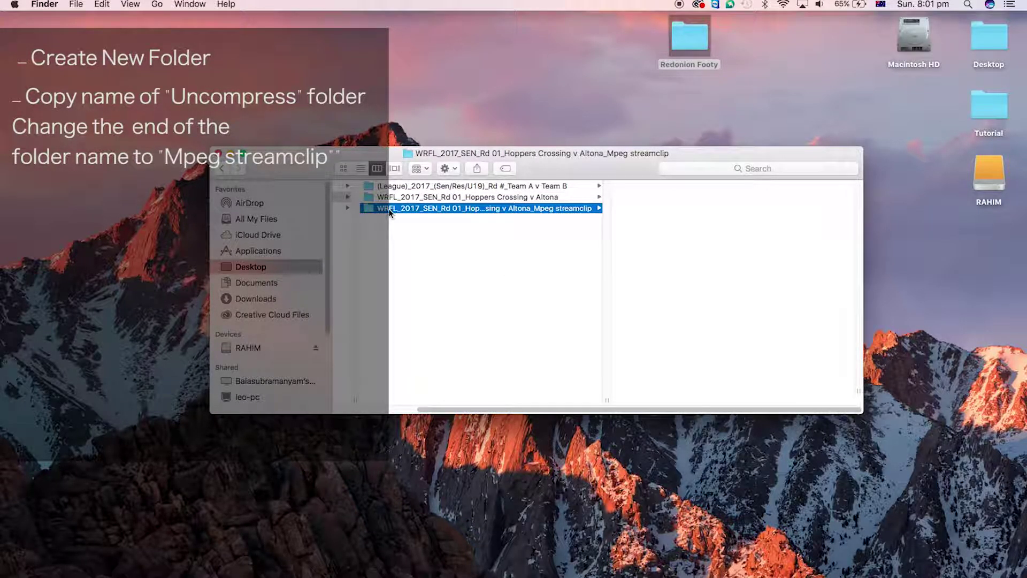
Move the Mpeg streamclip folder into the WRFL_2017_SEN_Rd 01_Hoppers Crossing v Altona folder and review the subfolders' contents in a wider window
left_click_drag(385, 208, 506, 203)
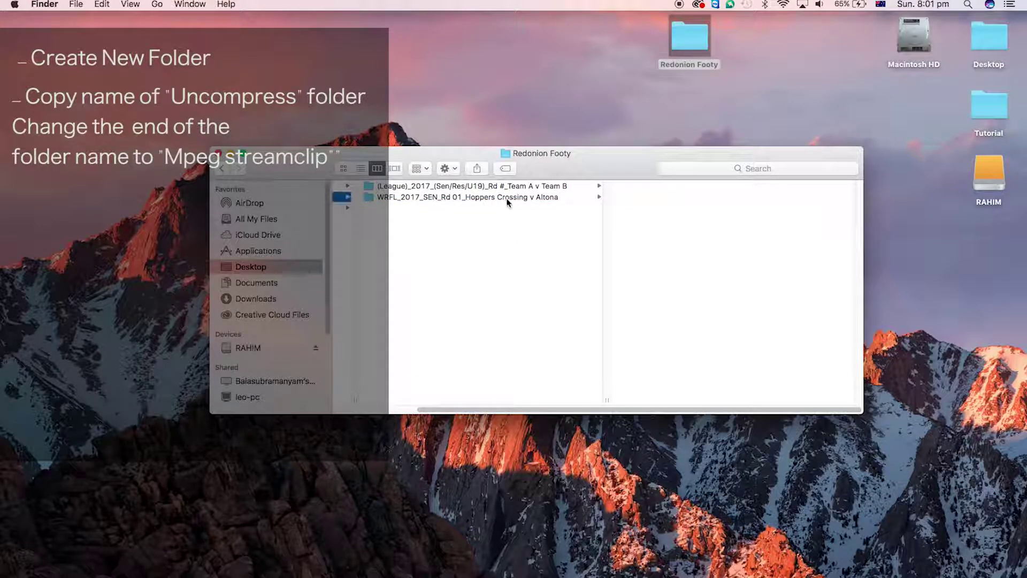
left_click(516, 196)
left_click_drag(675, 158, 576, 128)
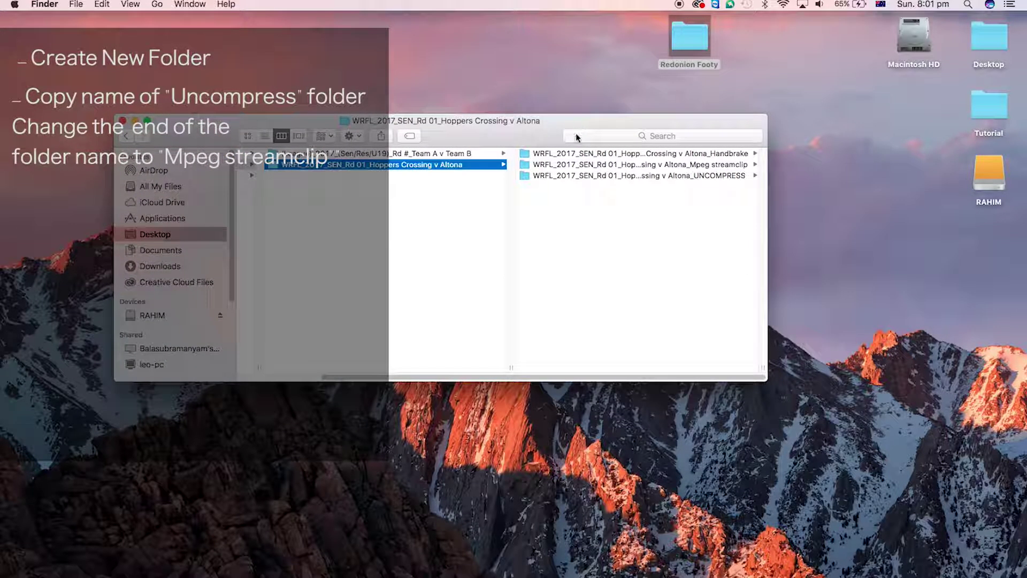
left_click_drag(768, 348, 836, 315)
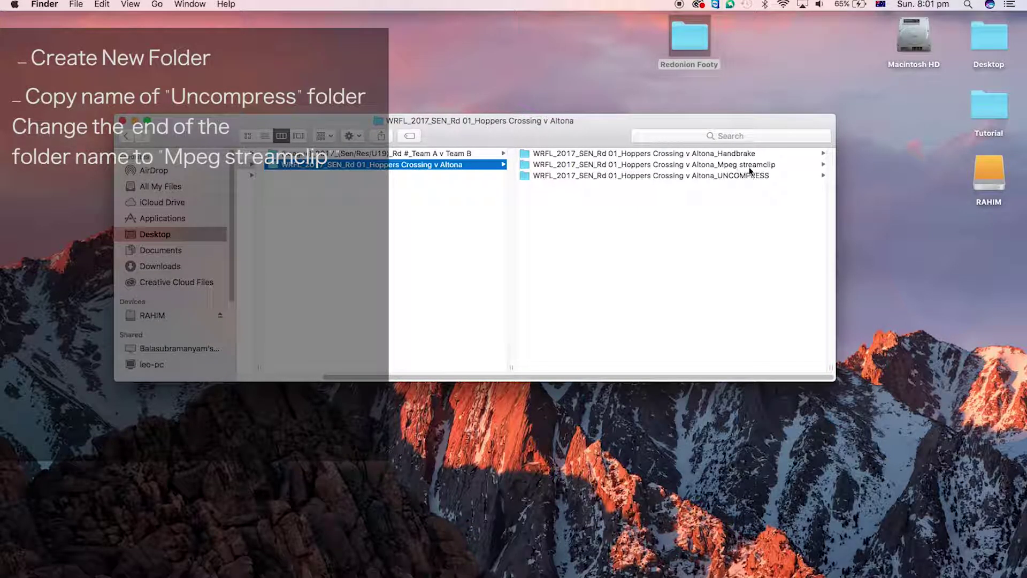
left_click_drag(613, 131, 567, 76)
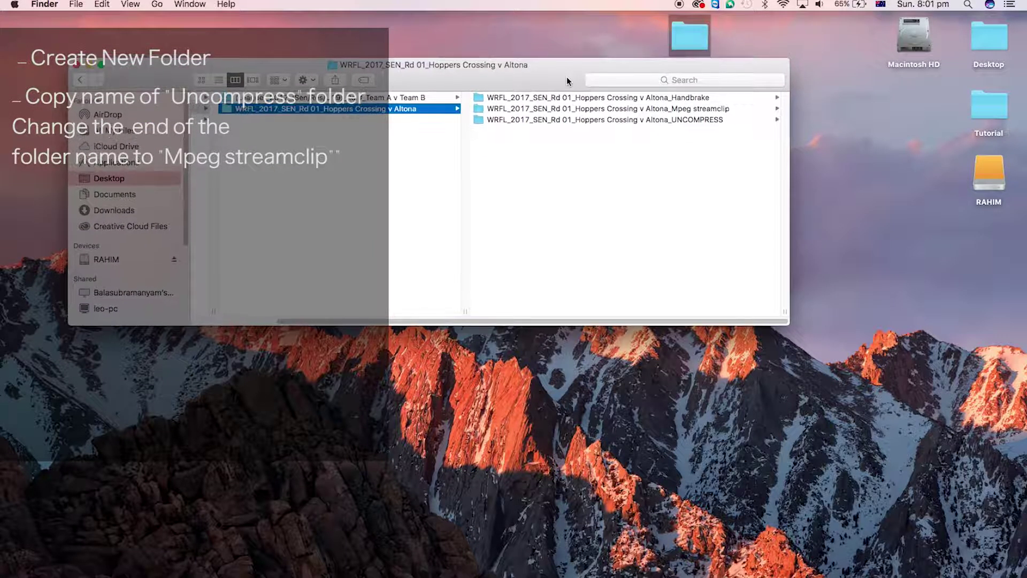
left_click(672, 98)
left_click(422, 118)
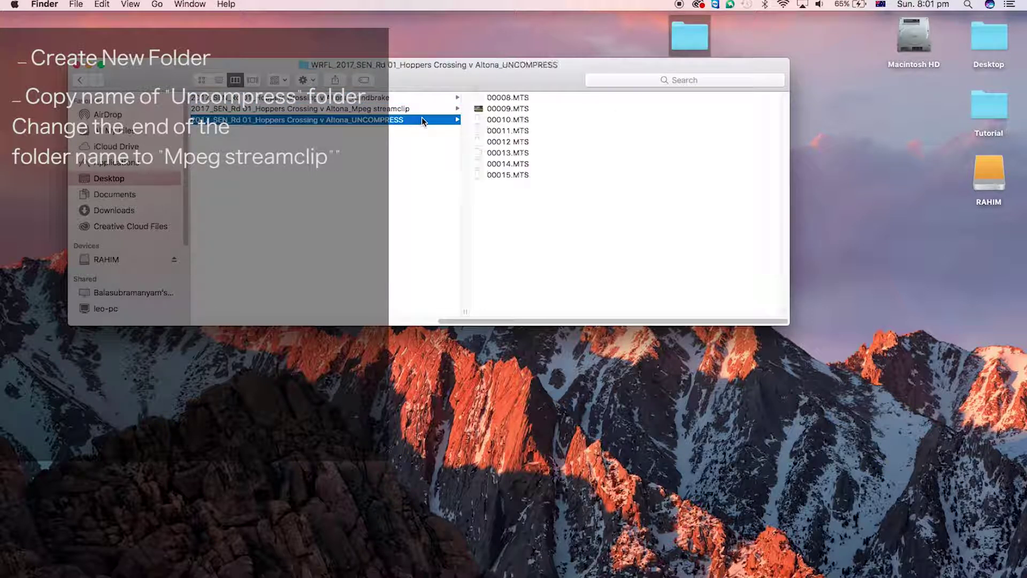
left_click(430, 108)
left_click(428, 98)
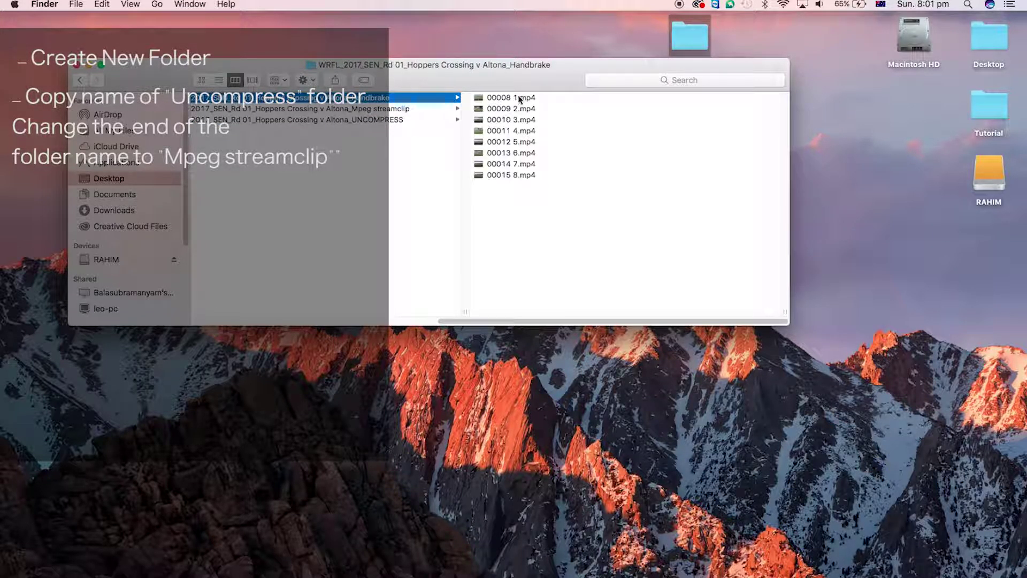
key("Down")
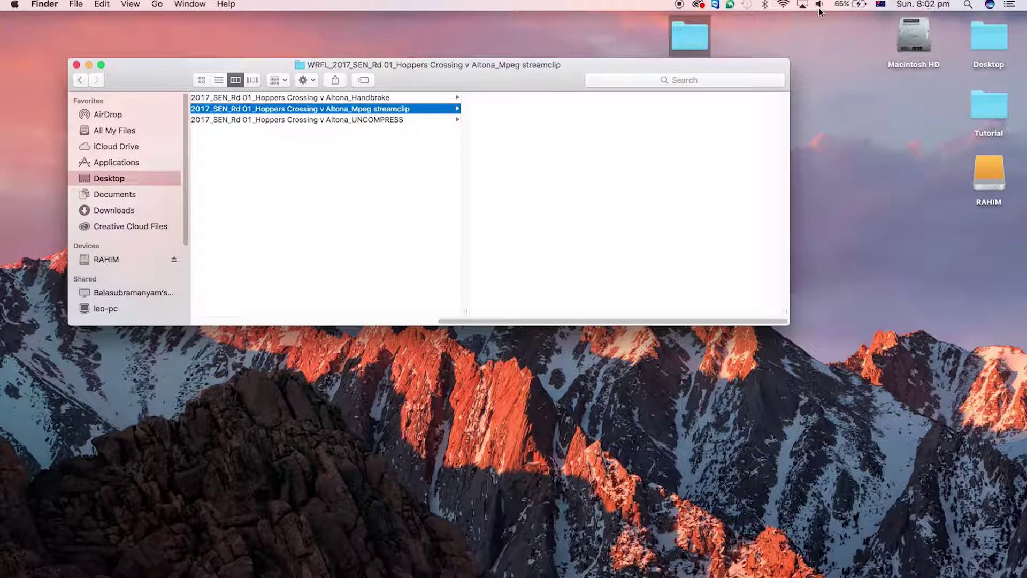
Search the computer for "mp" and launch MPEG Streamclip
left_click(968, 4)
type("qui")
left_click_drag(484, 141, 683, 121)
key("super+space")
key("super+space")
type("mp")
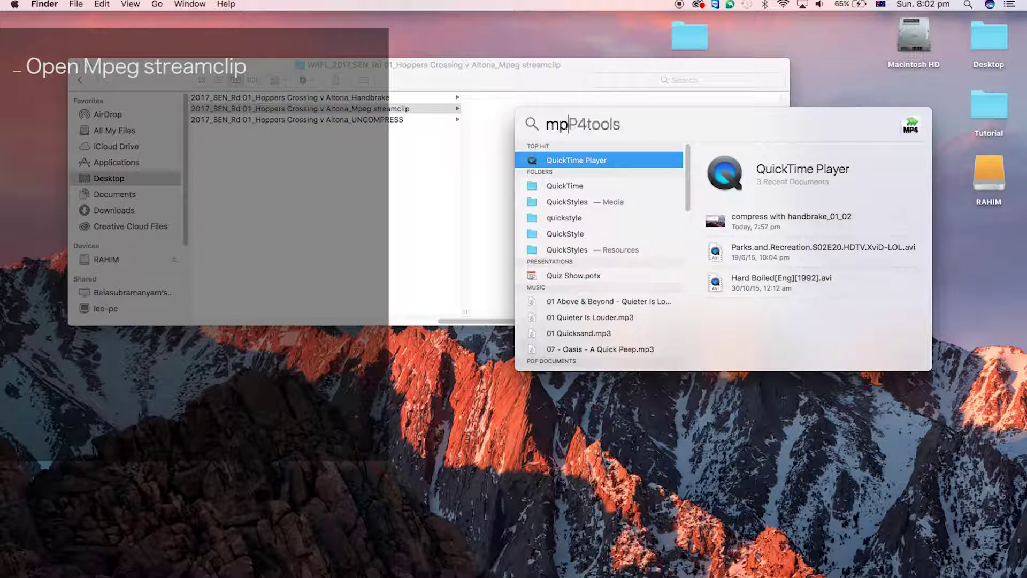
key("Return")
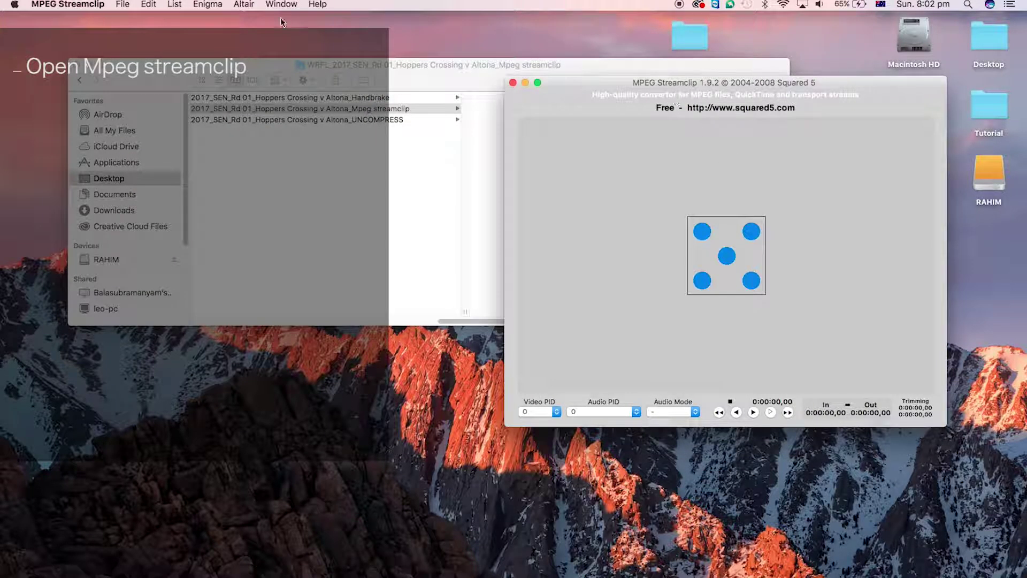
Open the Batch List and place its window clear of the folder list
left_click(175, 5)
left_click(180, 22)
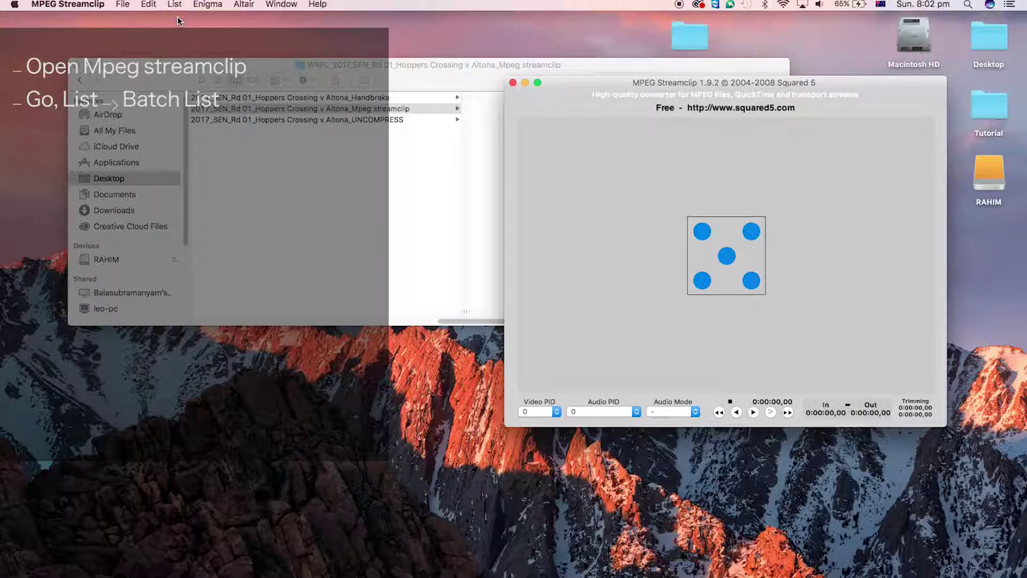
left_click_drag(490, 114, 666, 82)
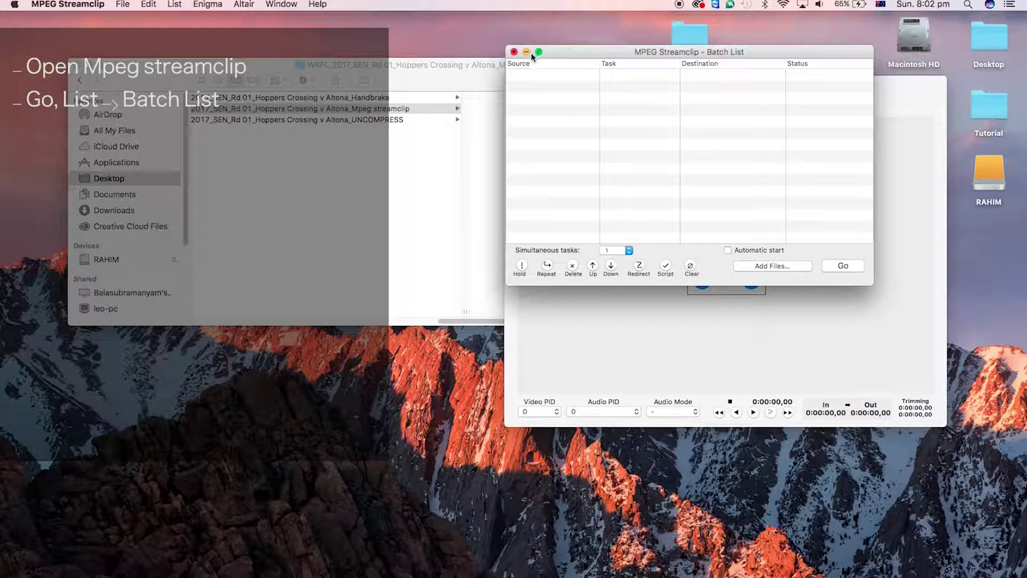
Add the four videos from 00008 1.mp4 through 00011 4.mp4 in the Handbrake folder to the batch list
left_click(414, 66)
left_click_drag(415, 65, 390, 162)
left_click(374, 191)
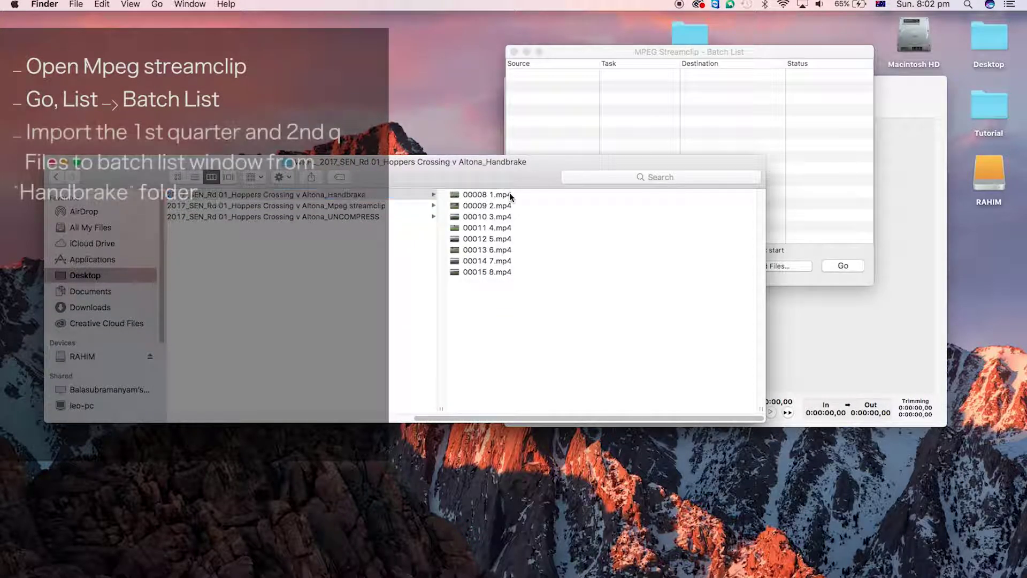
left_click(492, 206)
key("space")
key("space")
left_click(372, 217)
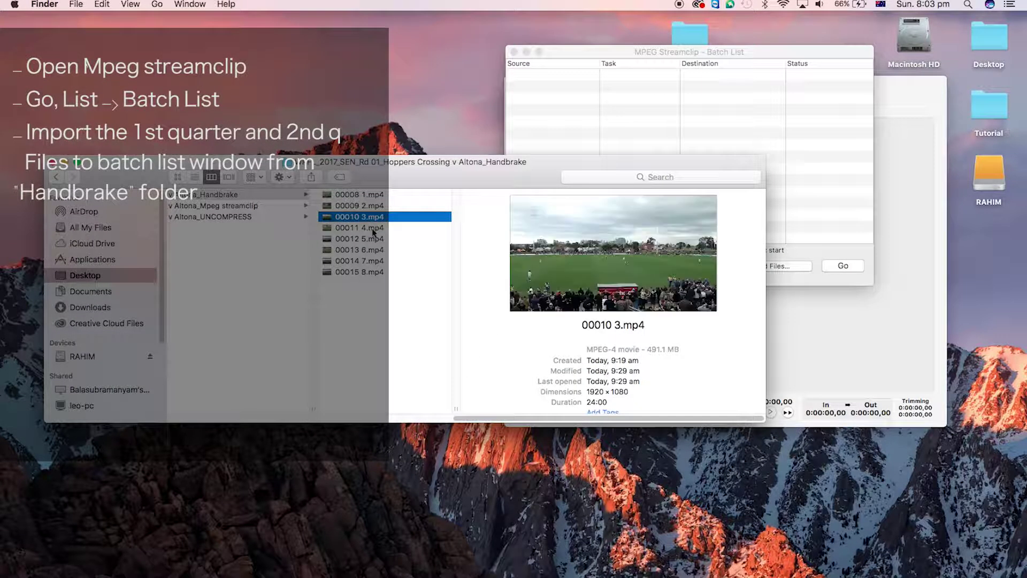
left_click(373, 229)
left_click(354, 196, "shift")
left_click_drag(354, 199, 642, 115)
Choose Export to MPEG-4 as the batch task with all the files joined
left_click(593, 180)
left_click(487, 209)
left_click(419, 196)
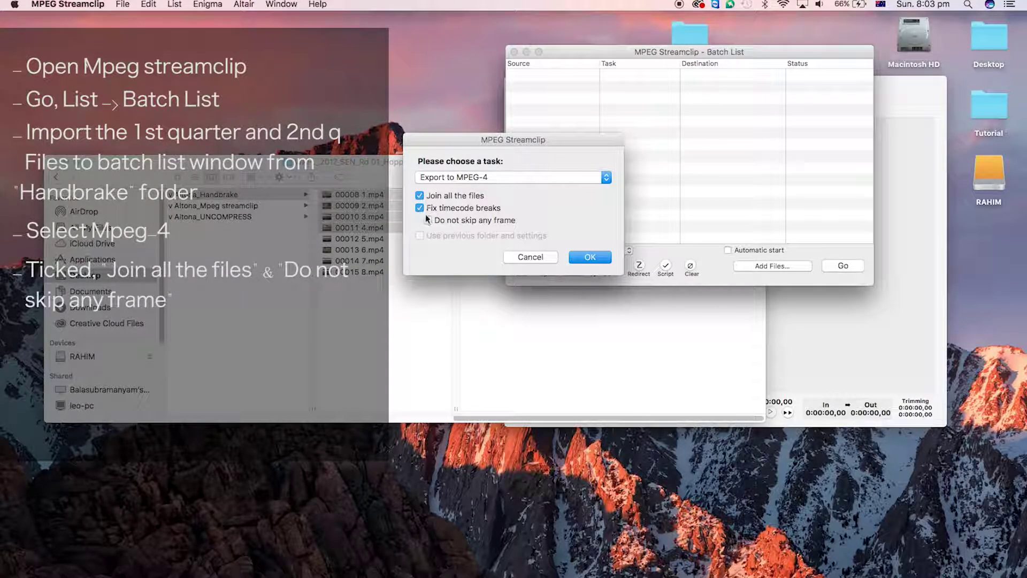
left_click(590, 258)
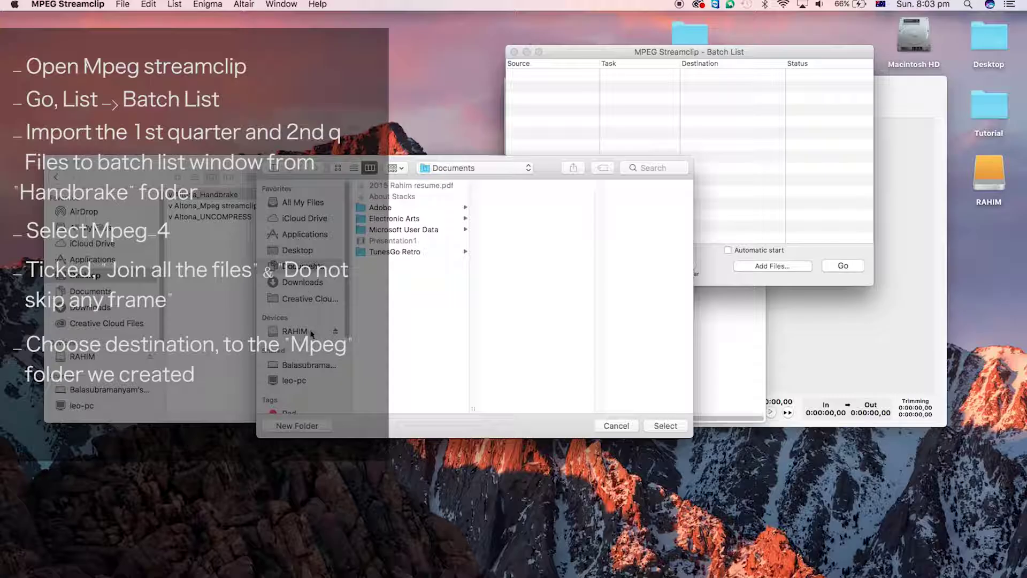
Set the export destination to the Mpeg streamclip folder inside Redonion Footy's Hoppers Crossing v Altona match folder on the Desktop
left_click(313, 250)
left_click(406, 196)
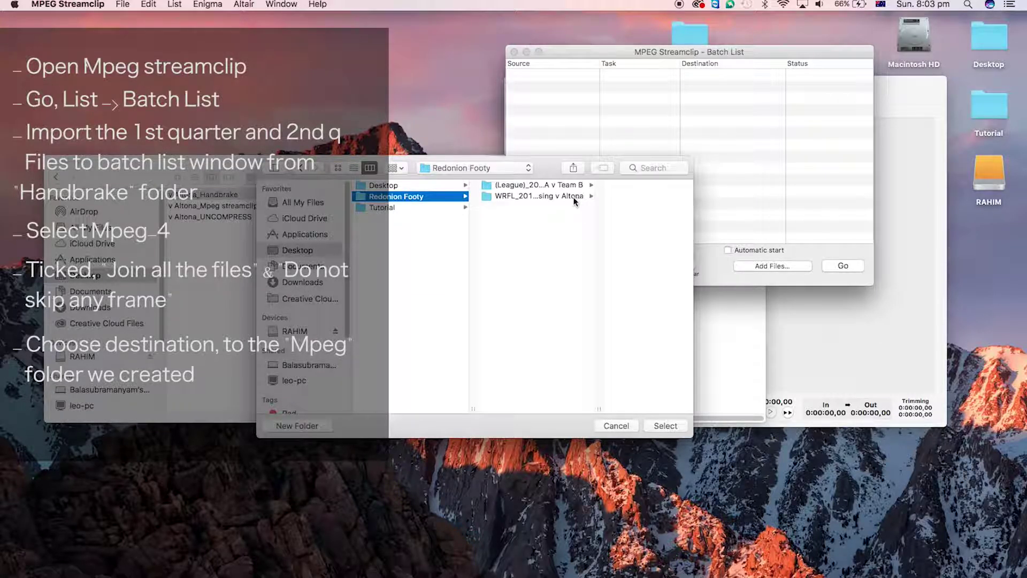
left_click(541, 196)
left_click(639, 195)
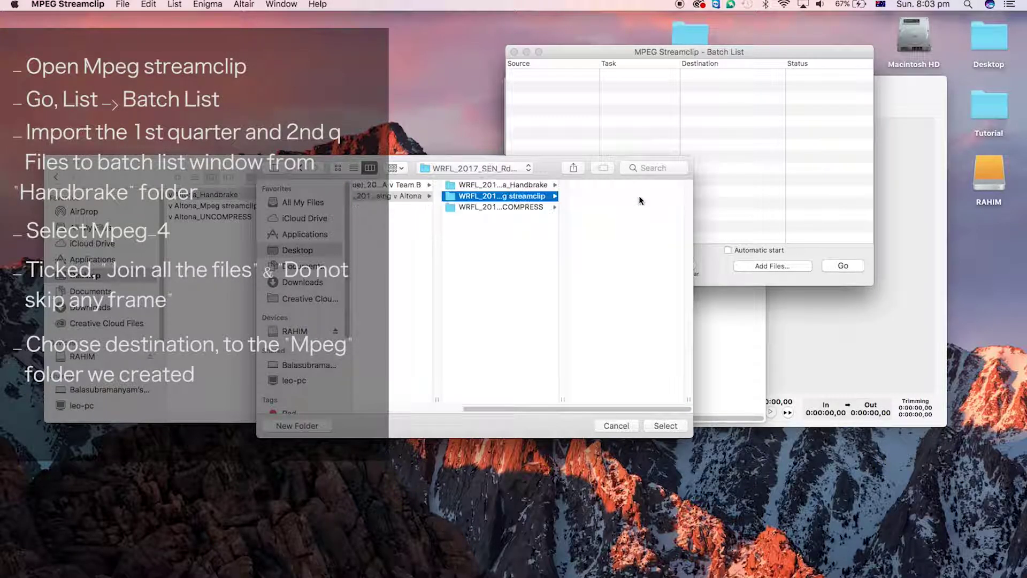
left_click(670, 424)
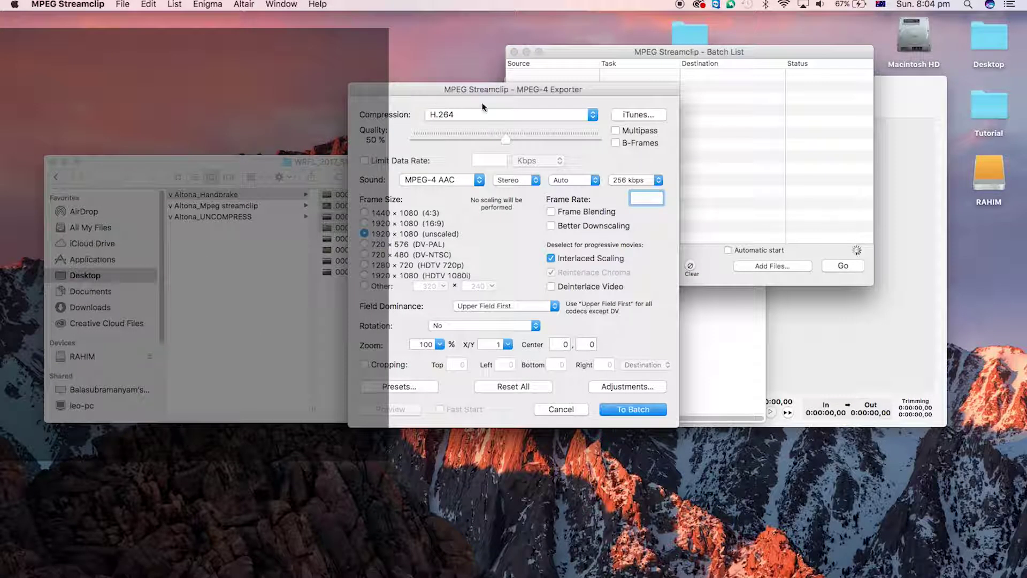
Keep H.264 compression and limit the export's data rate to 1500 Kbps
left_click(567, 116)
left_click(567, 118)
left_click(365, 161)
type("1500")
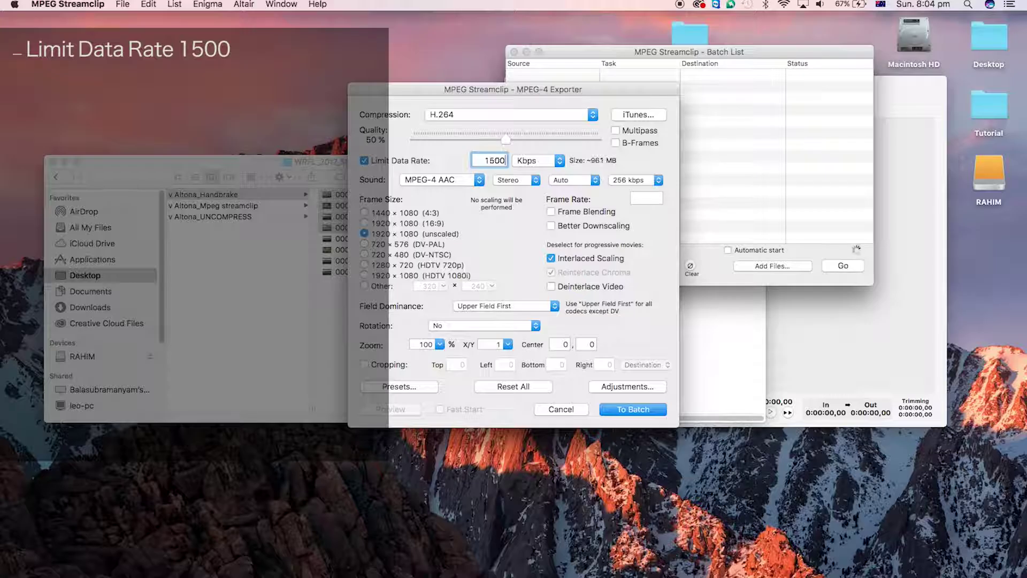
Set the export to a 1280 × 720 (HDTV 720p) frame size and a frame rate of 25, with Deinterlace Video enabled
left_click(363, 264)
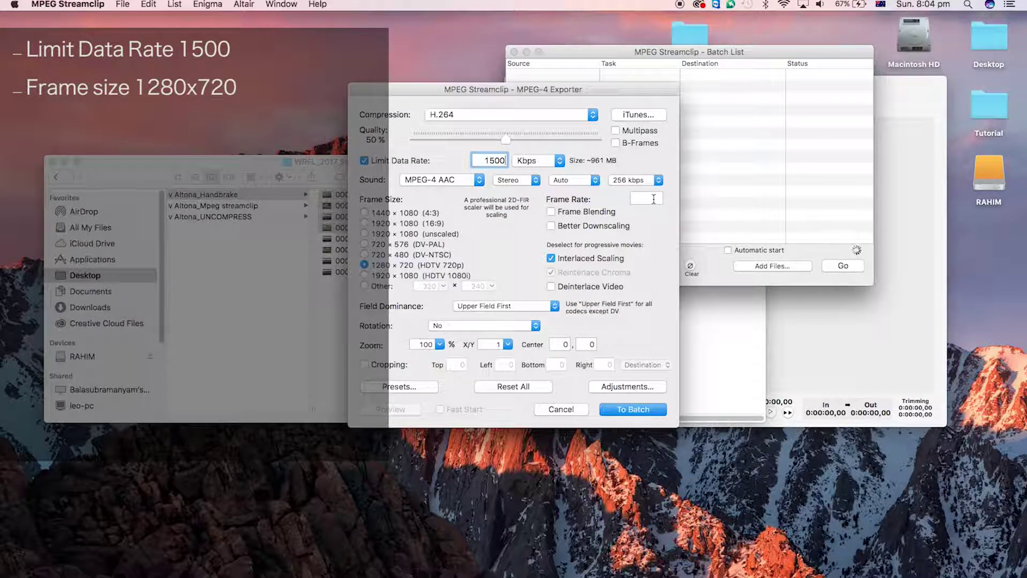
left_click(654, 199)
type("25")
left_click(552, 286)
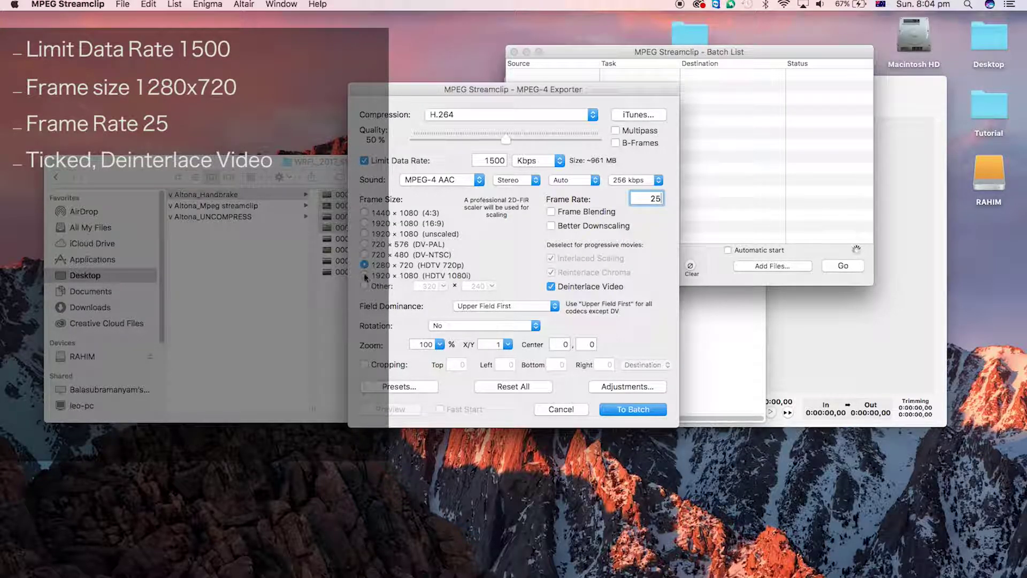
Save the current export settings as a new preset named Redonion Footy 2017, load it, and send the export to the batch list
left_click(399, 385)
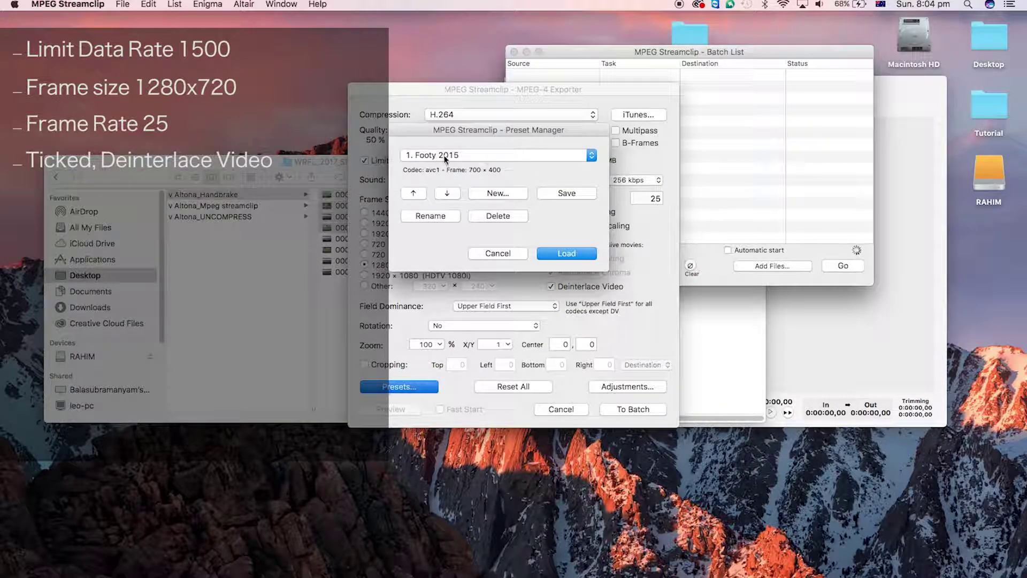
left_click(499, 192)
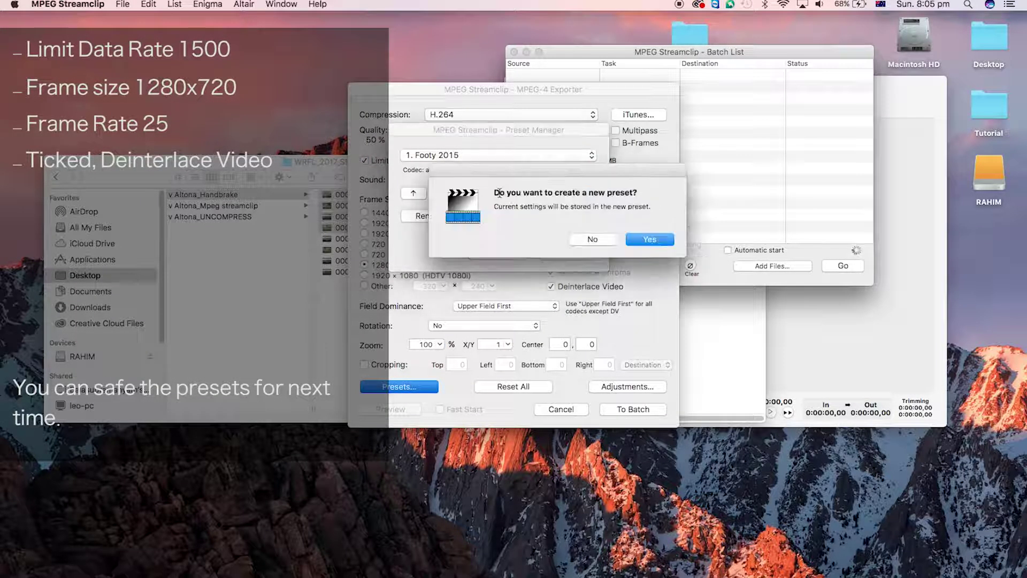
left_click(659, 237)
type("Re")
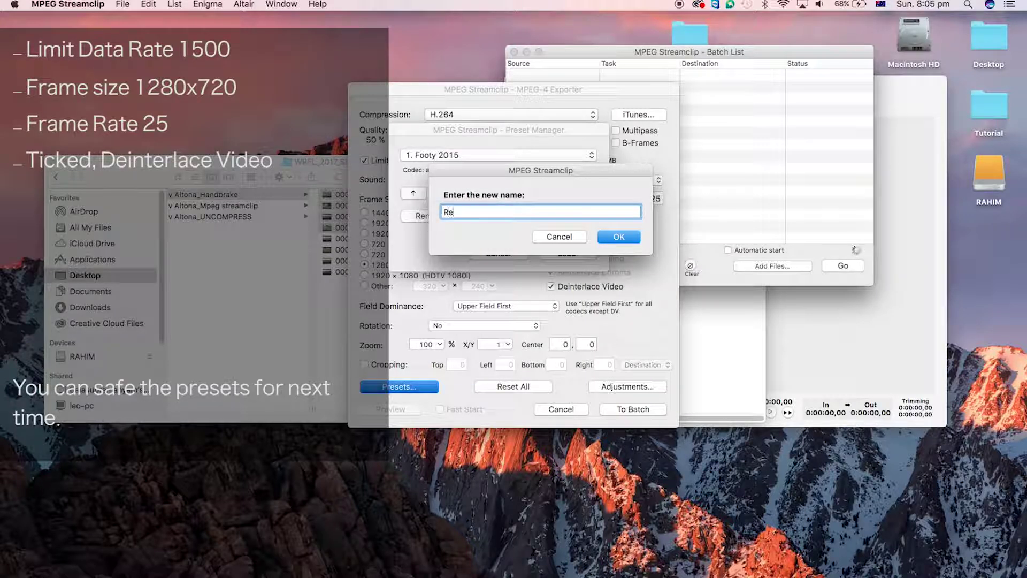
type("donion Footy 2017")
left_click(610, 239)
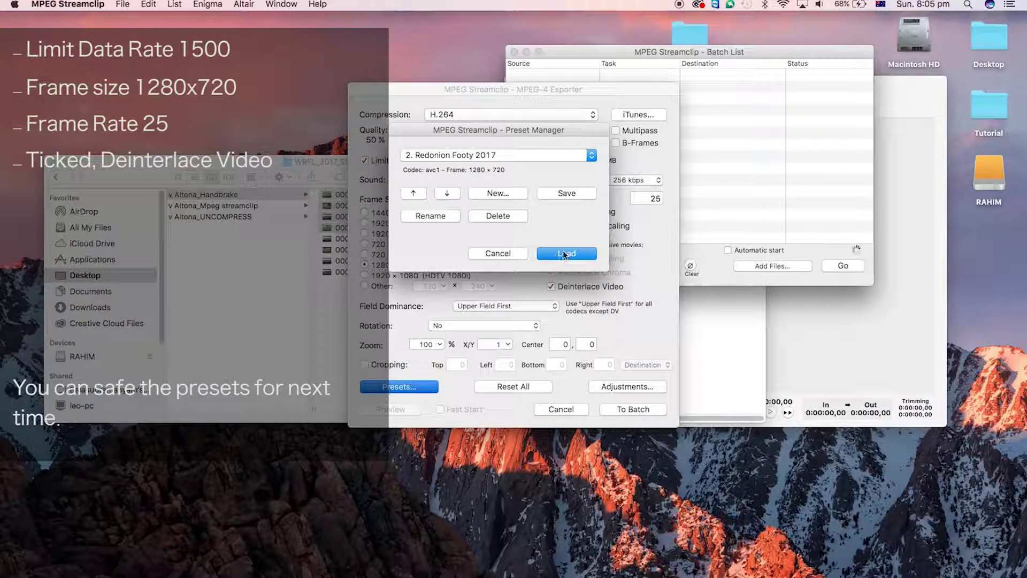
left_click(563, 252)
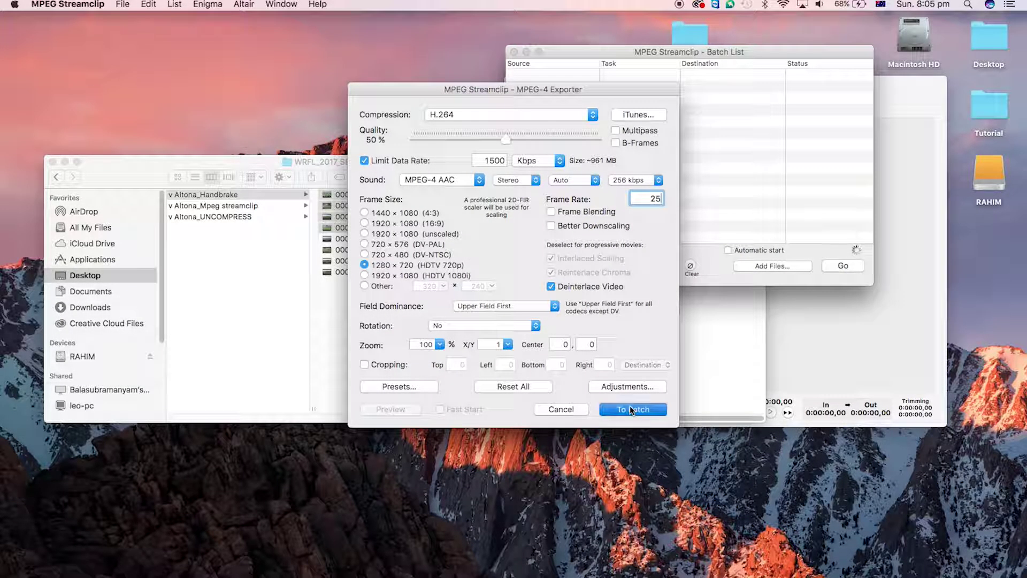
left_click(631, 409)
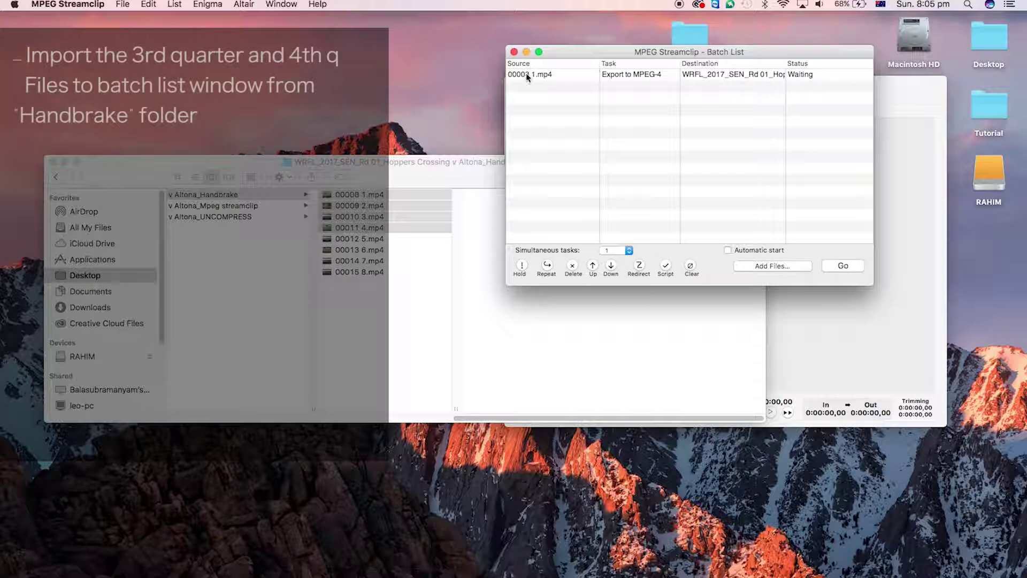
Add 00012 5.mp4 through 00015 8.mp4 to the batch as one joined MPEG-4 export using the previous folder and settings, and start the batch
left_click(396, 240)
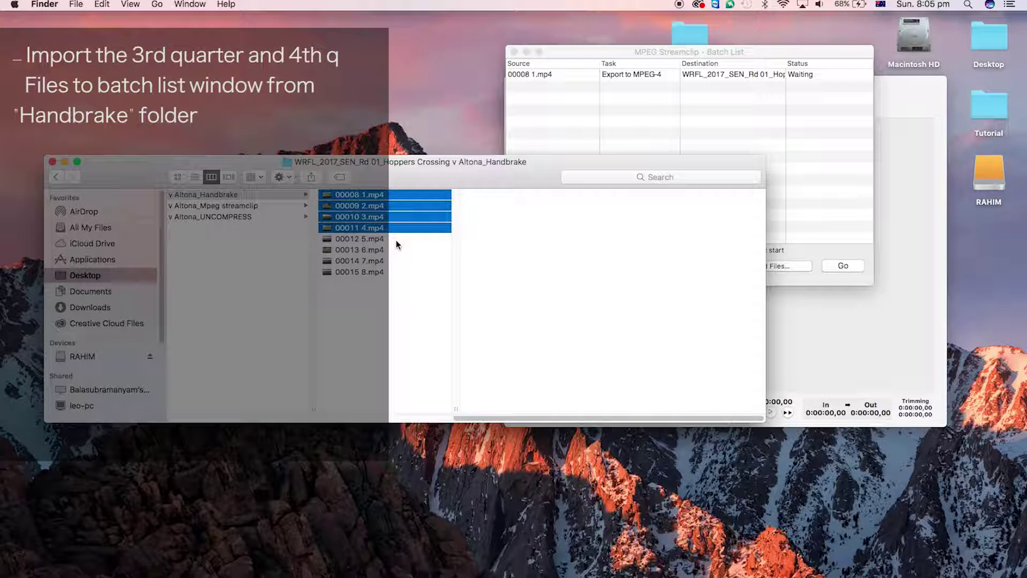
left_click(373, 271, "shift")
left_click_drag(367, 254, 796, 133)
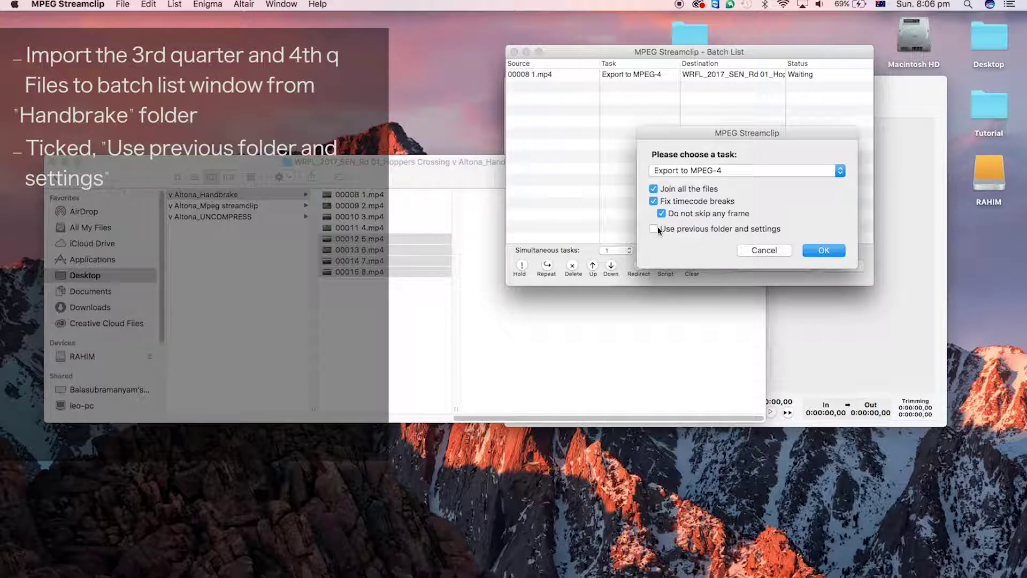
left_click(816, 247)
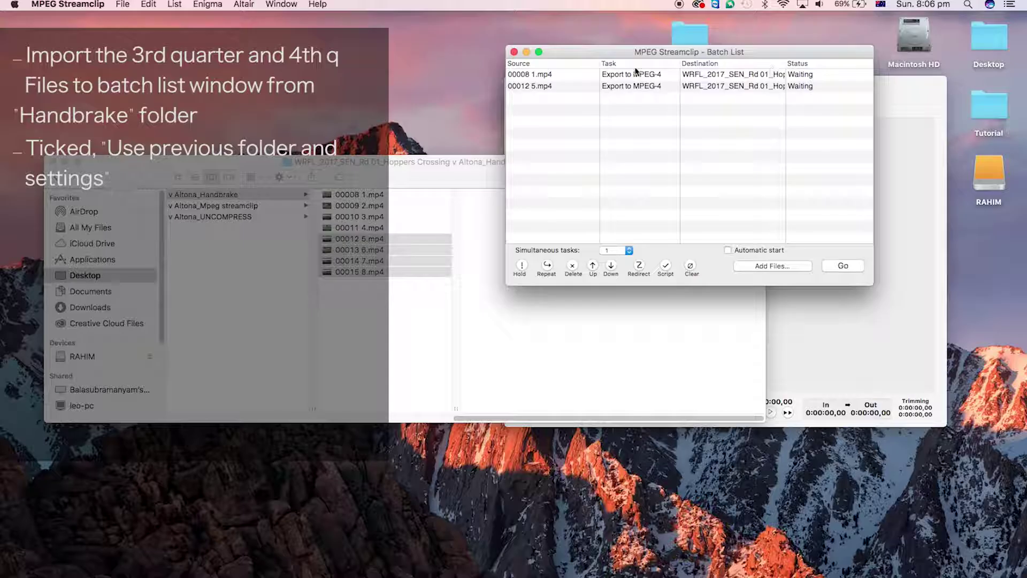
left_click(843, 266)
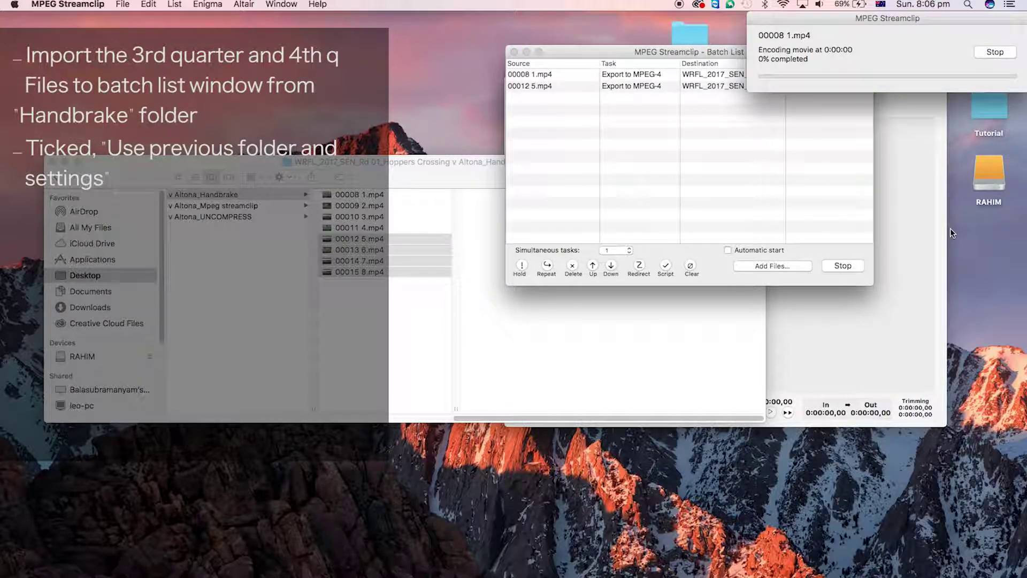
left_click_drag(844, 18, 806, 50)
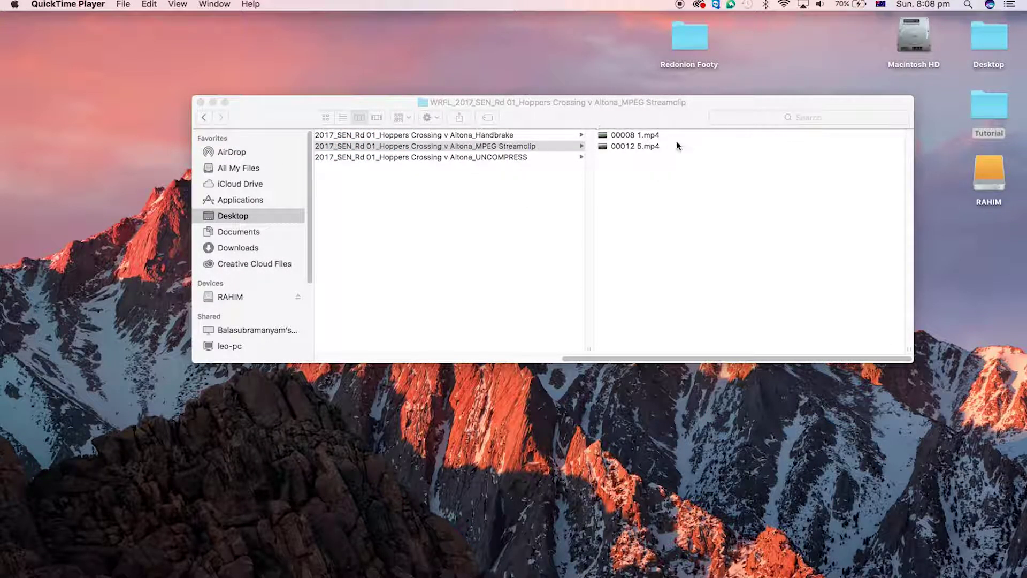
Switch to Finder and examine the file details of both exported movies in the MPEG Streamclip folder
left_click(642, 139)
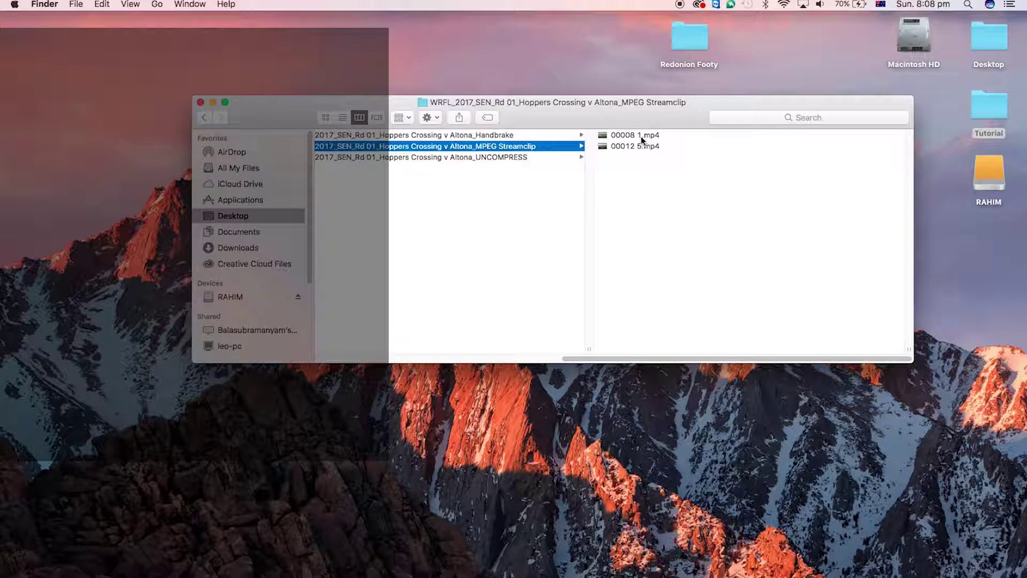
left_click(641, 137)
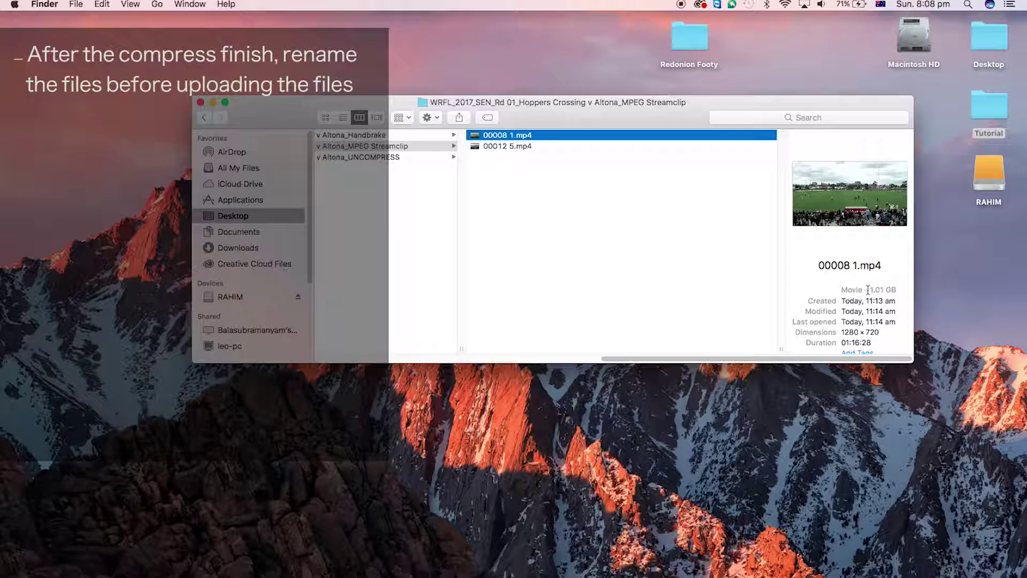
left_click(476, 146)
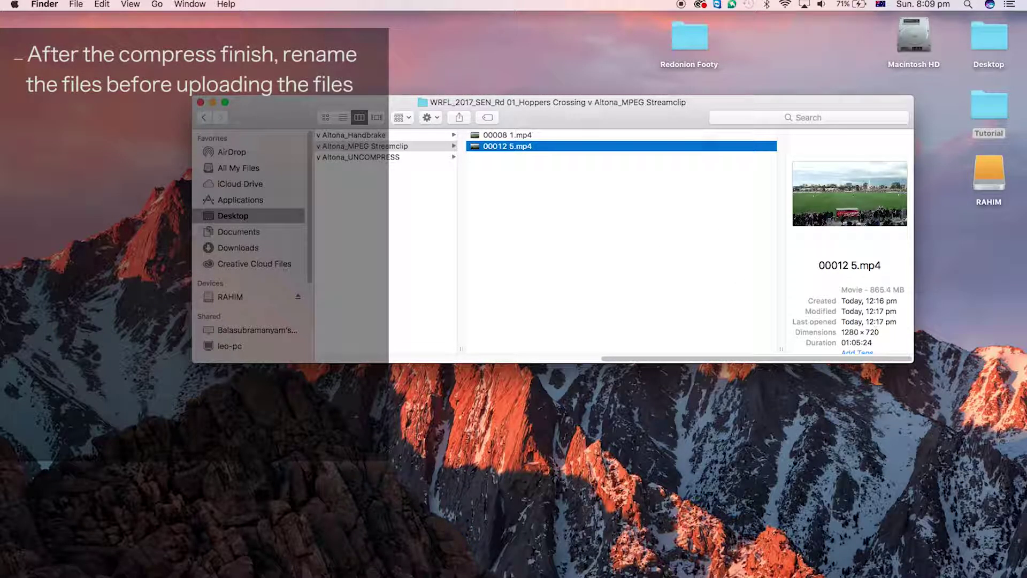
left_click(528, 136)
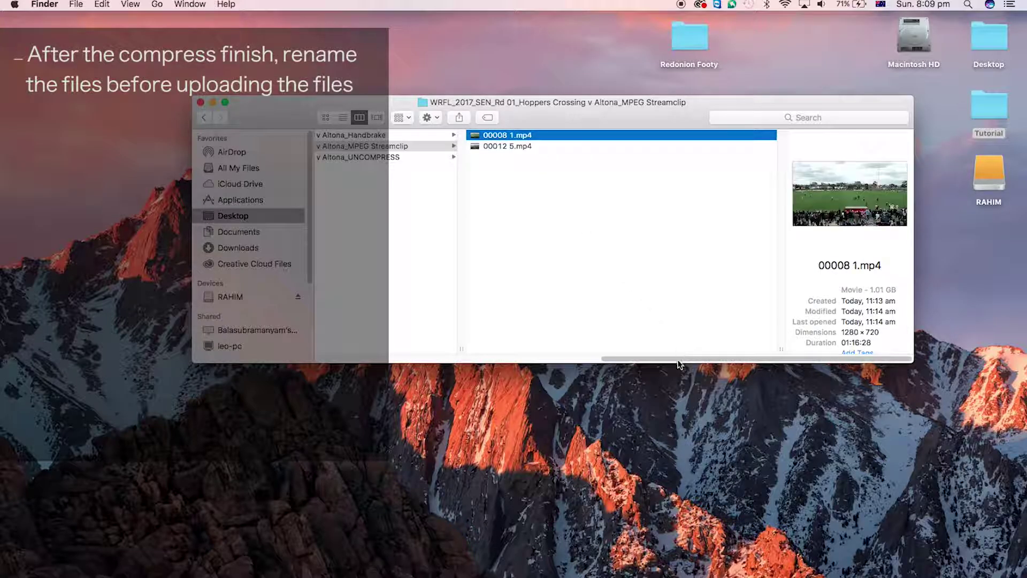
Copy the "WRFL_2017_SEN_Rd 01_Hoppers Crossing v Altona" part of the MPEG Streamclip folder's name
left_click_drag(680, 359, 564, 366)
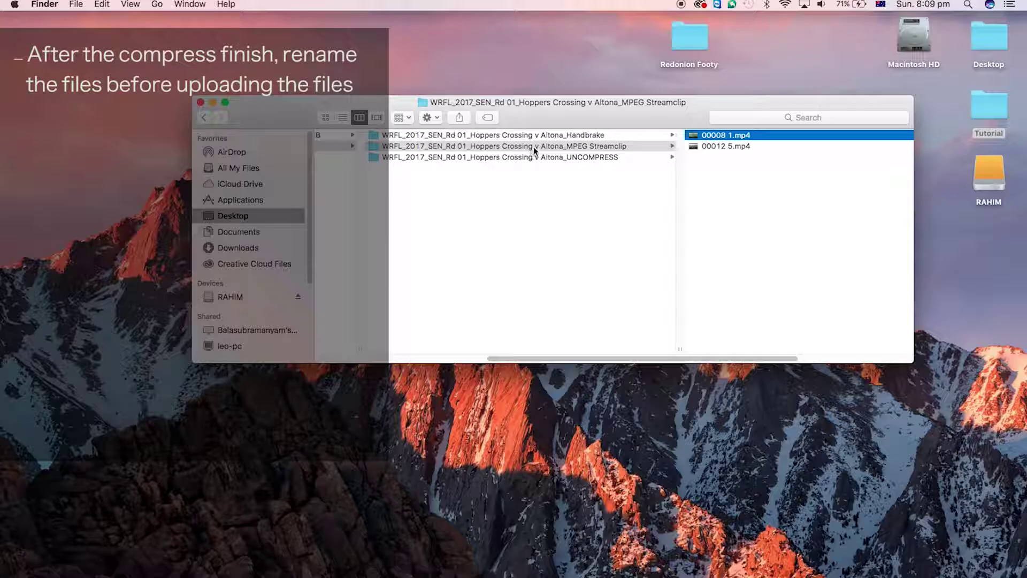
left_click(549, 150)
left_click(512, 147)
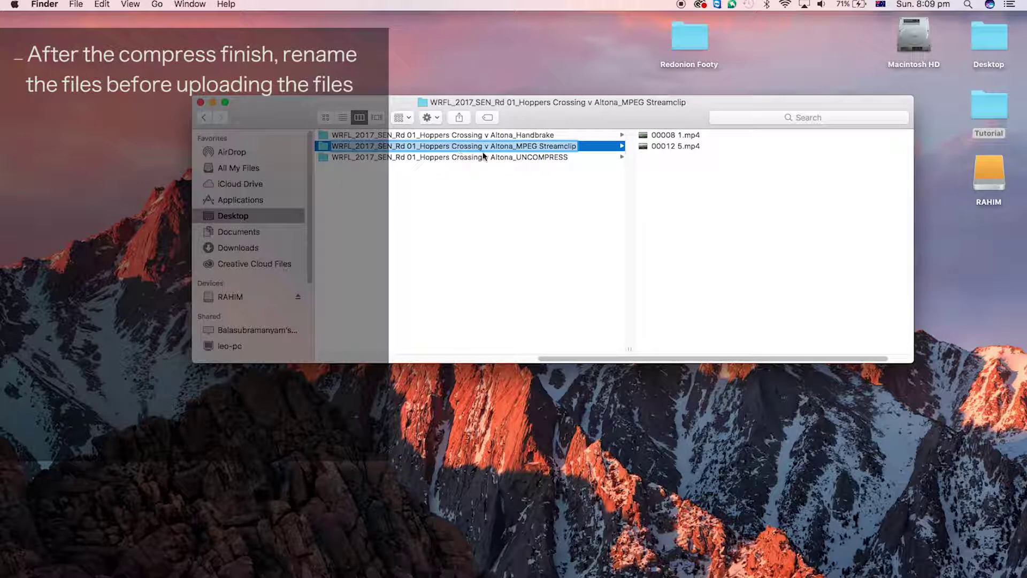
left_click_drag(513, 146, 332, 146)
right_click(369, 147)
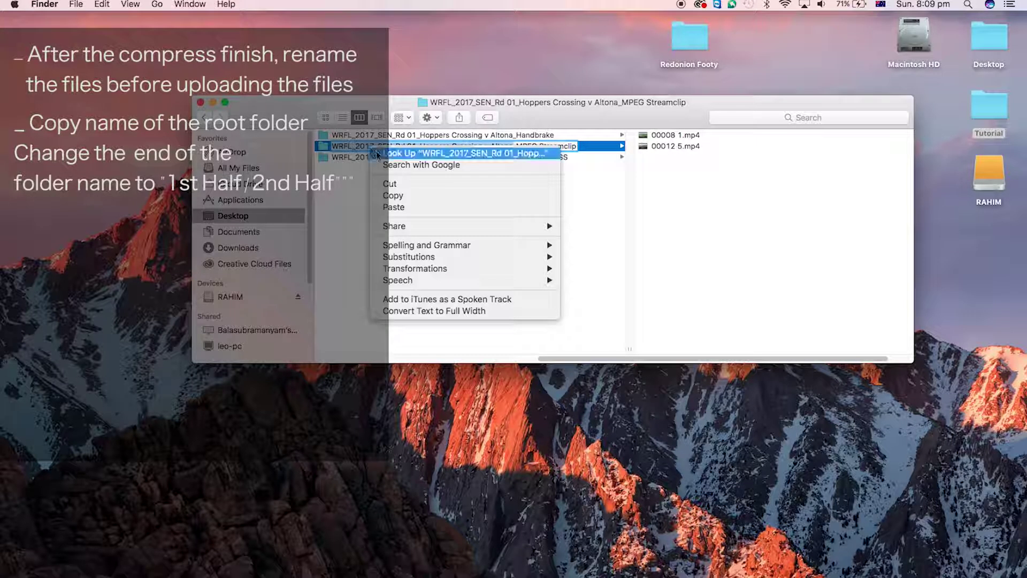
left_click(410, 195)
Rename 00008 1.mp4 as "WRFL_2017_SEN_Rd 01_Hoppers Crossing v Altona_1st Half.mp4" and copy the new name without its extension
left_click(674, 135)
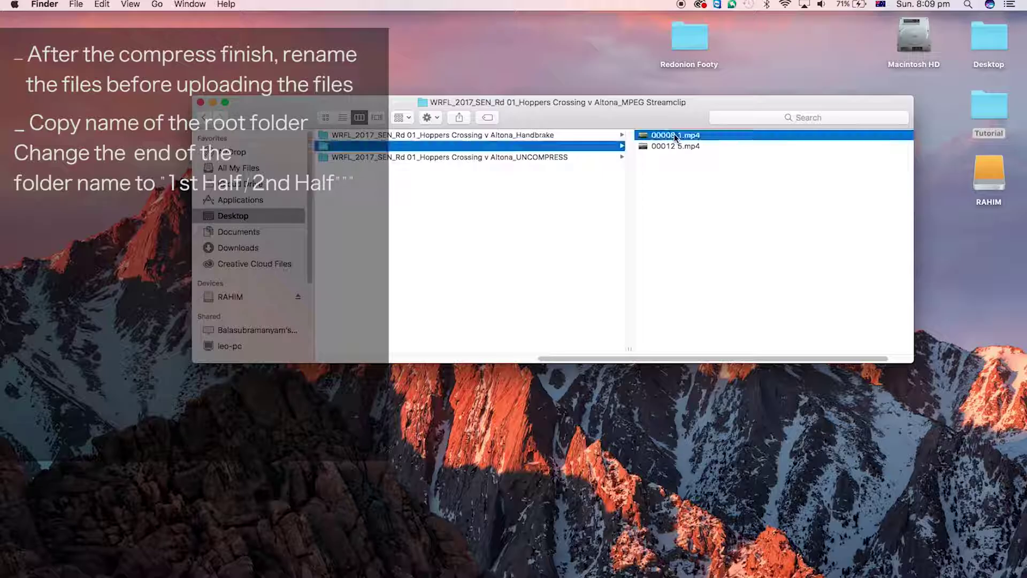
left_click(491, 135)
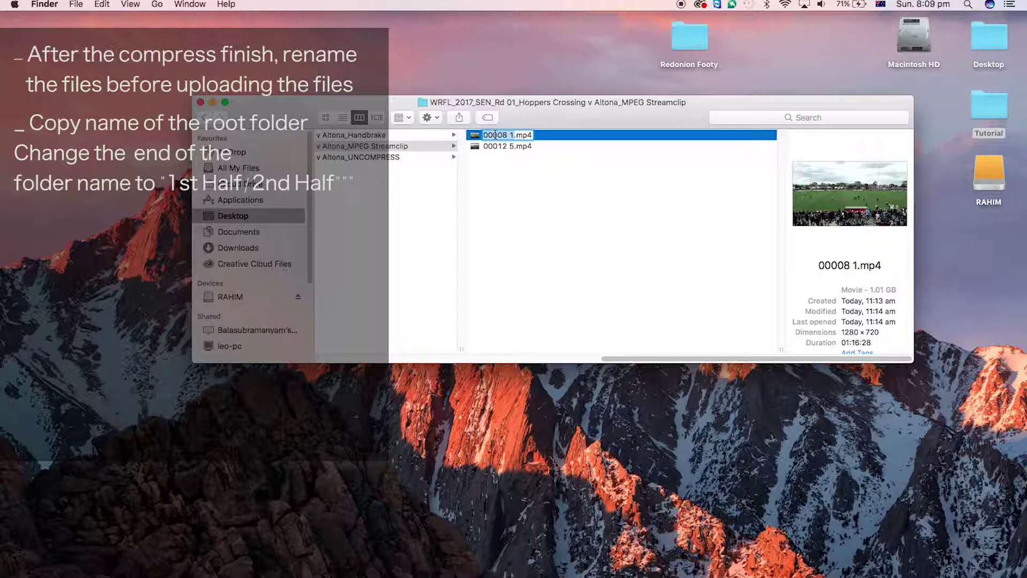
right_click(496, 134)
left_click(526, 195)
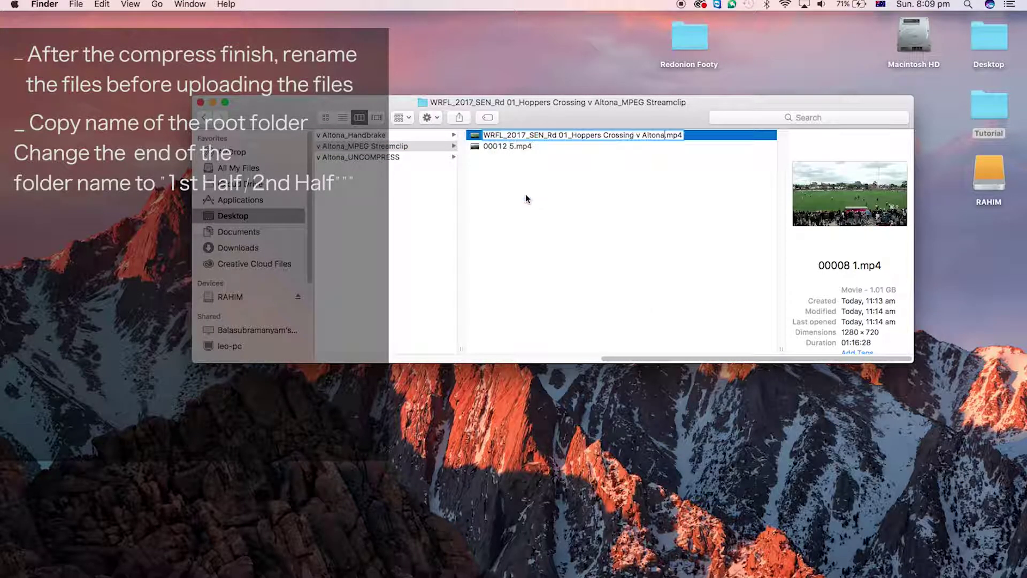
type("_1st Half")
left_click_drag(696, 135, 479, 135)
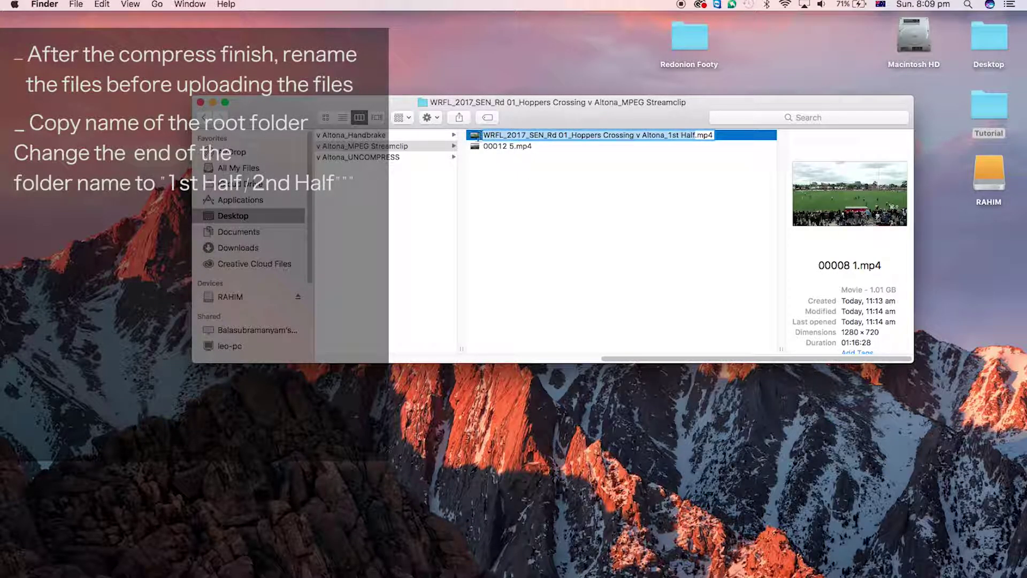
right_click(522, 138)
left_click(551, 185)
key("Return")
Rename 00012 5.mp4 as "WRFL_2017_SEN_Rd 01_Hoppers Crossing v Altona_2nd Half.mp4", reusing the copied first-half name
key("Left")
left_click(634, 135)
right_click(507, 136)
left_click(529, 204)
key("Return")
right_click(508, 136)
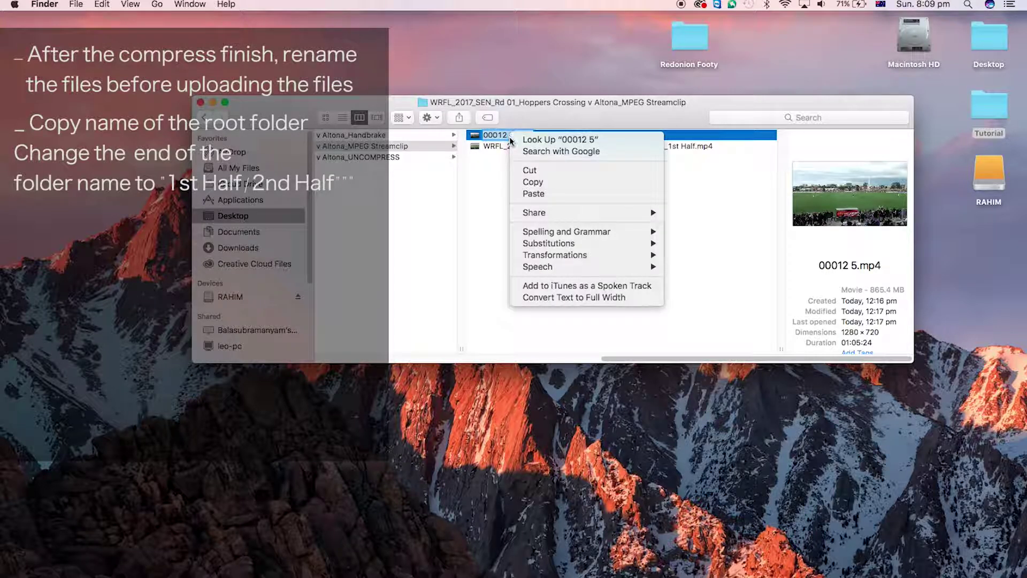
left_click(532, 195)
key("BackSpace")
key("BackSpace")
key("BackSpace")
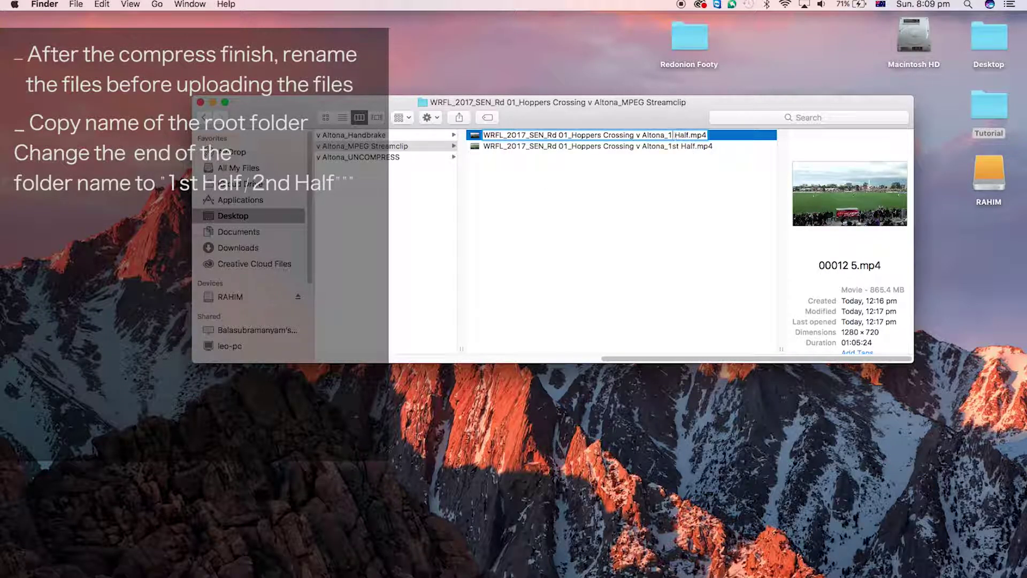
type("2nd")
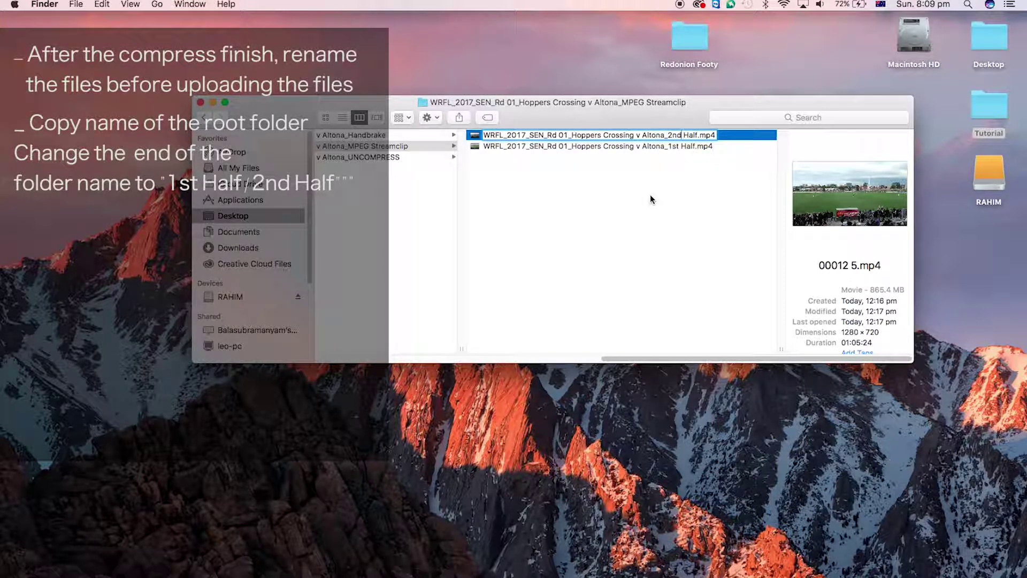
left_click(650, 200)
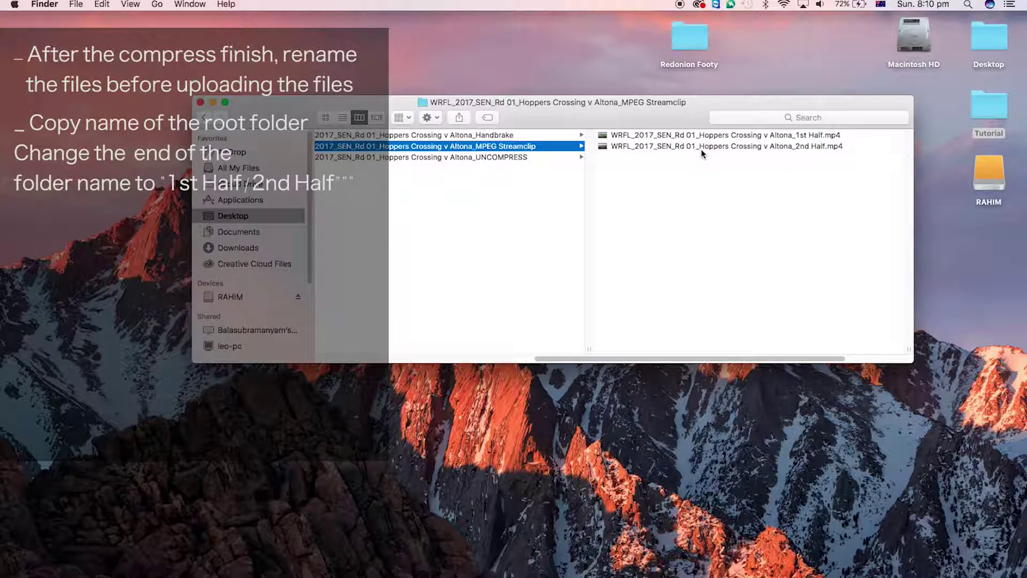
left_click_drag(583, 358, 613, 351)
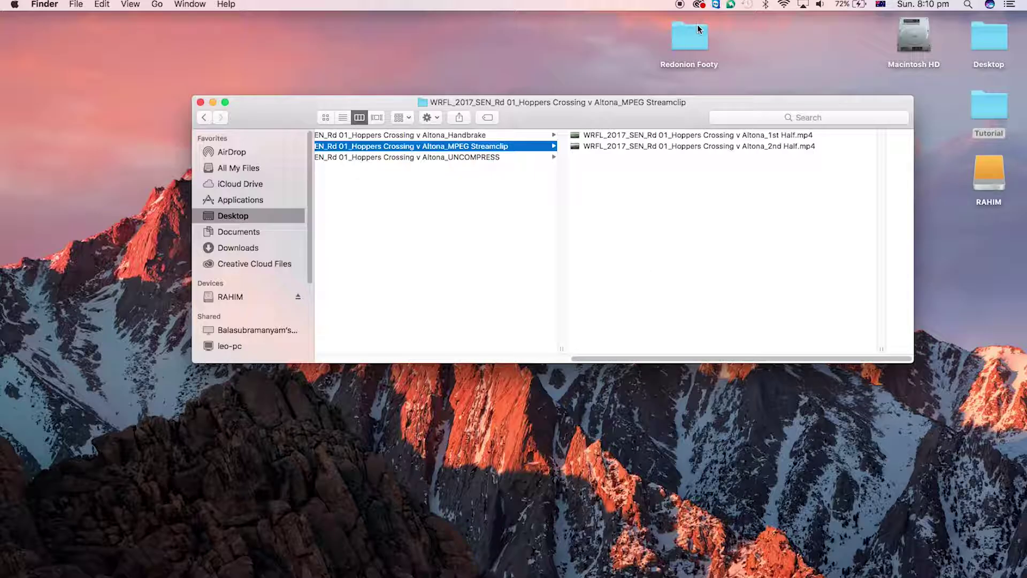